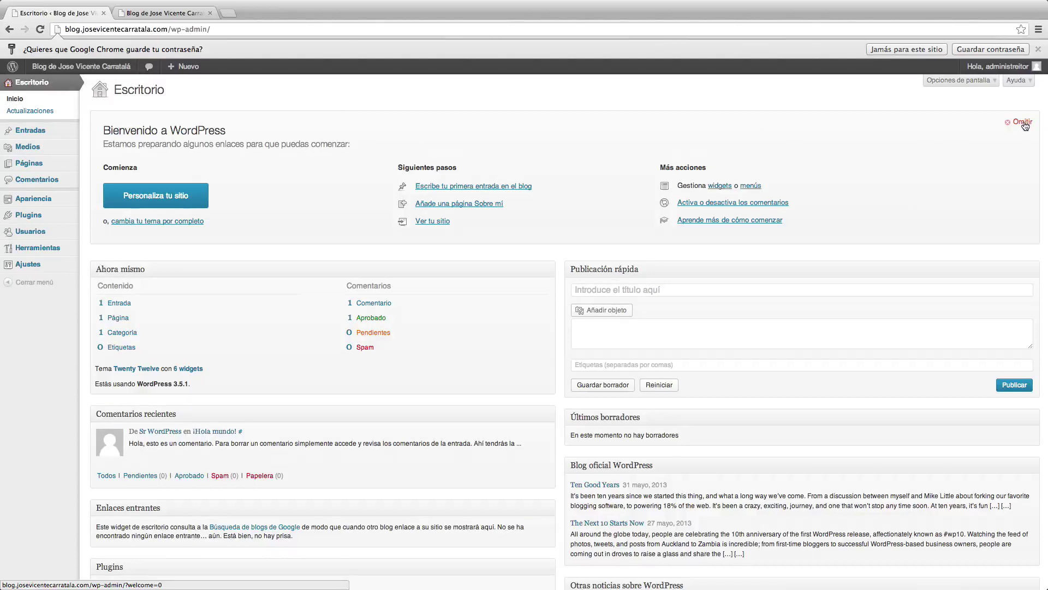
# Step: Dismiss the dashboard's welcome panel and close the browser's offer to save the password
pyautogui.click(1024, 125)
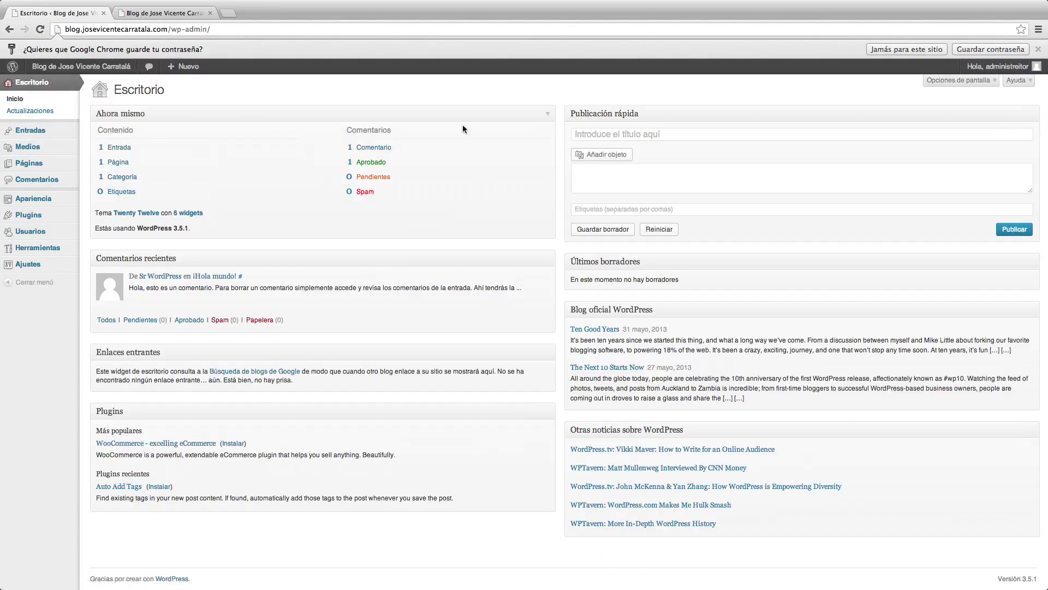
pyautogui.click(1038, 49)
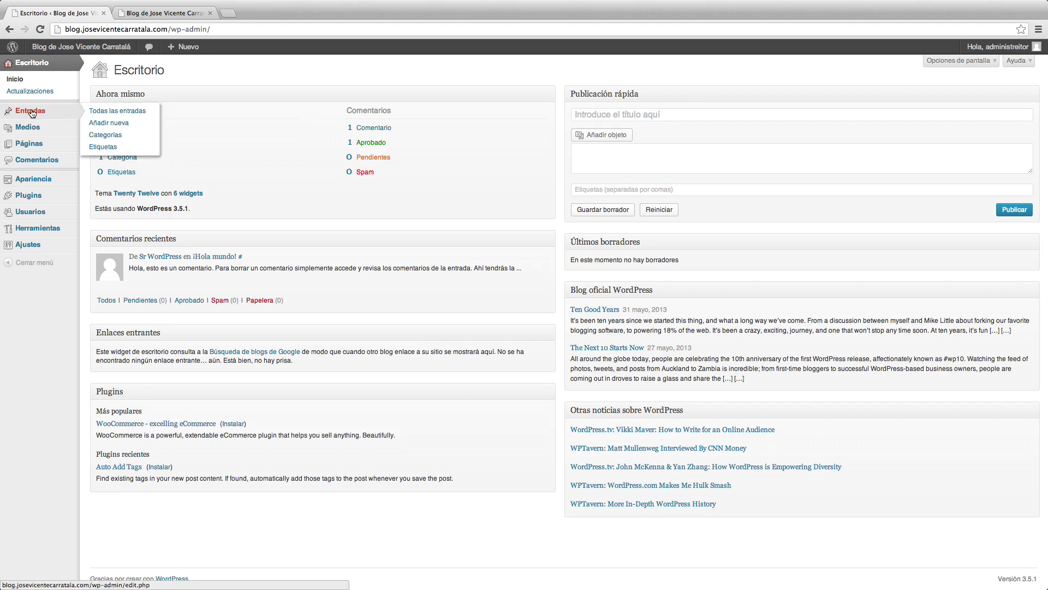
# Step: Open the list of all posts (Entradas) in the blog's administration area
pyautogui.moveTo(26, 130)
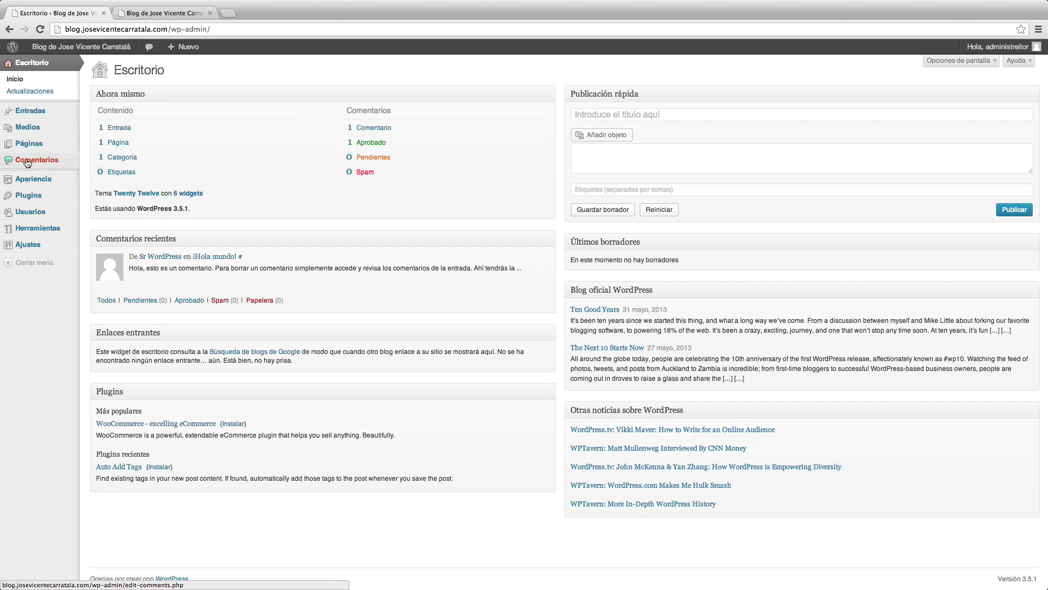
pyautogui.moveTo(29, 181)
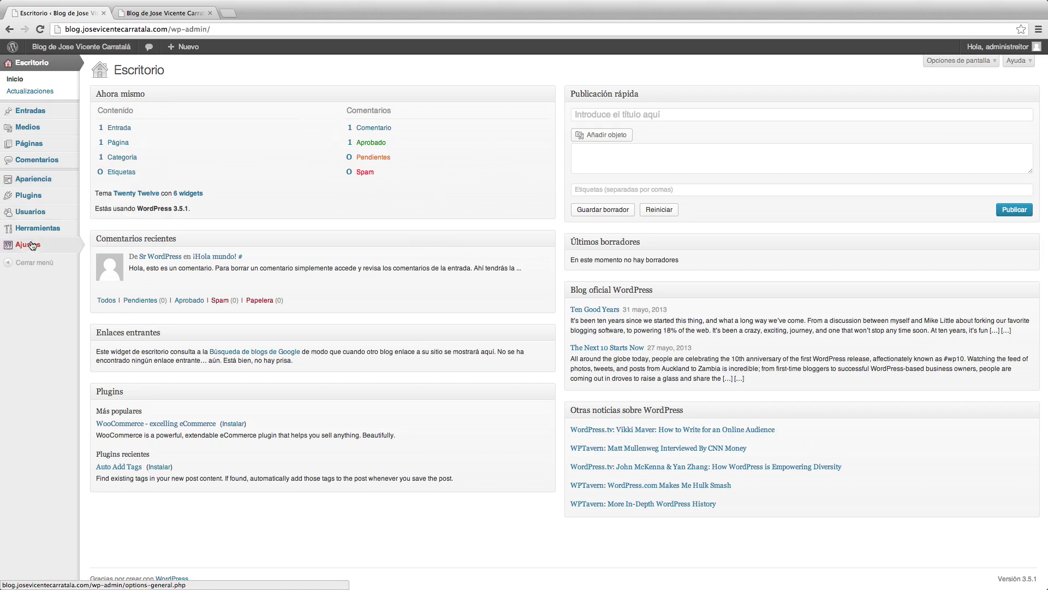
pyautogui.moveTo(32, 248)
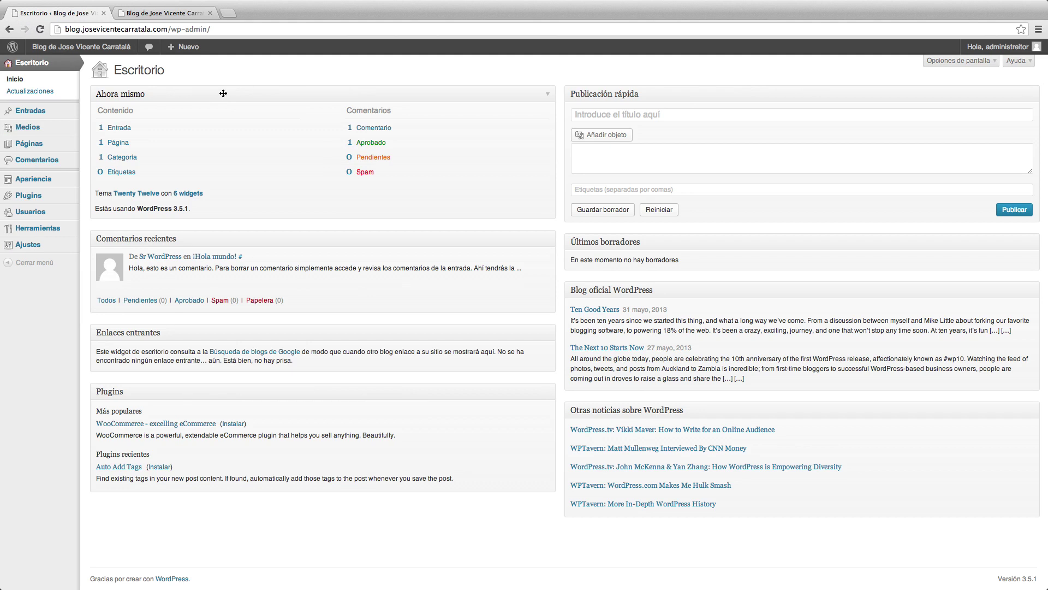
pyautogui.moveTo(57, 112)
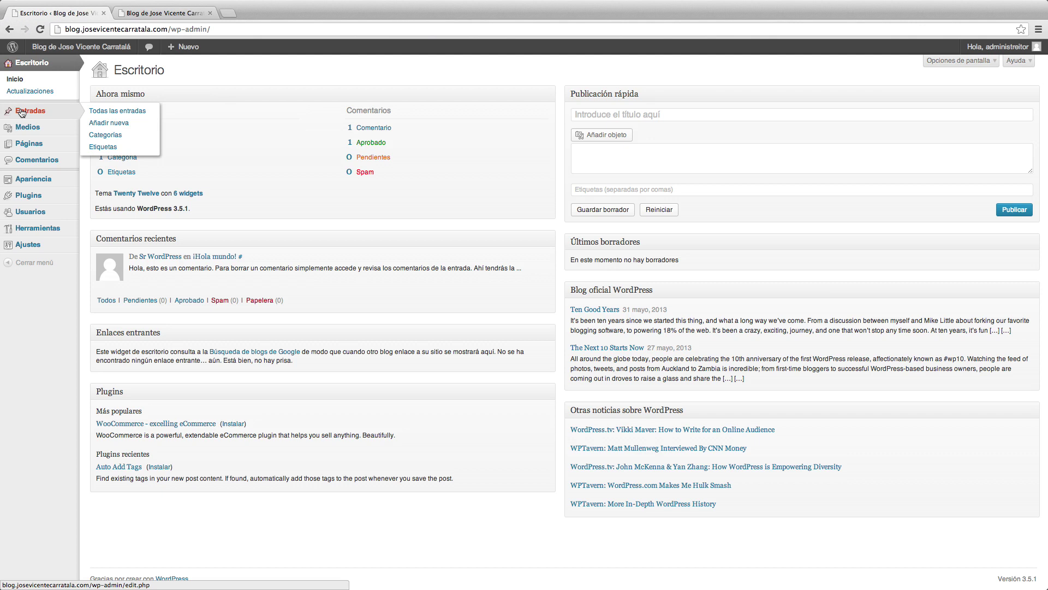
pyautogui.moveTo(25, 146)
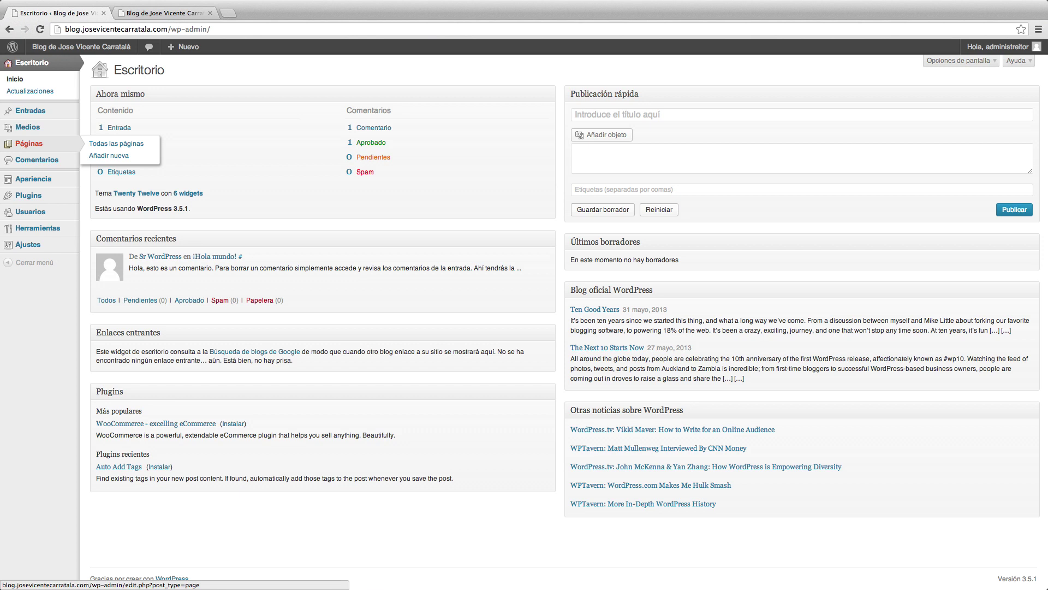
pyautogui.click(29, 112)
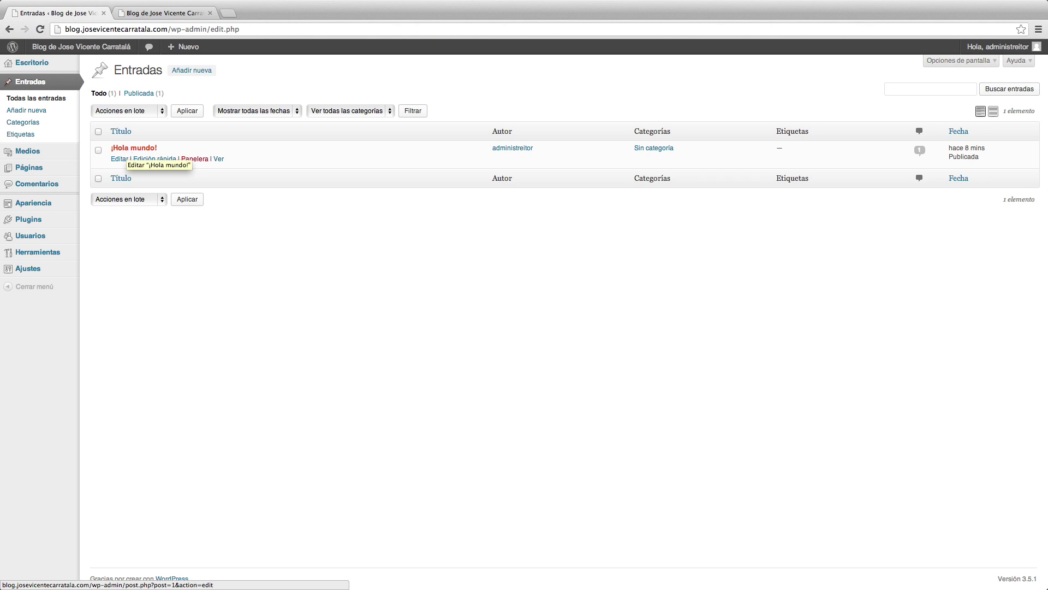
# Step: View the sample post "¡Hola mundo!" on the public blog, and move it to the trash from the posts list
pyautogui.click(147, 13)
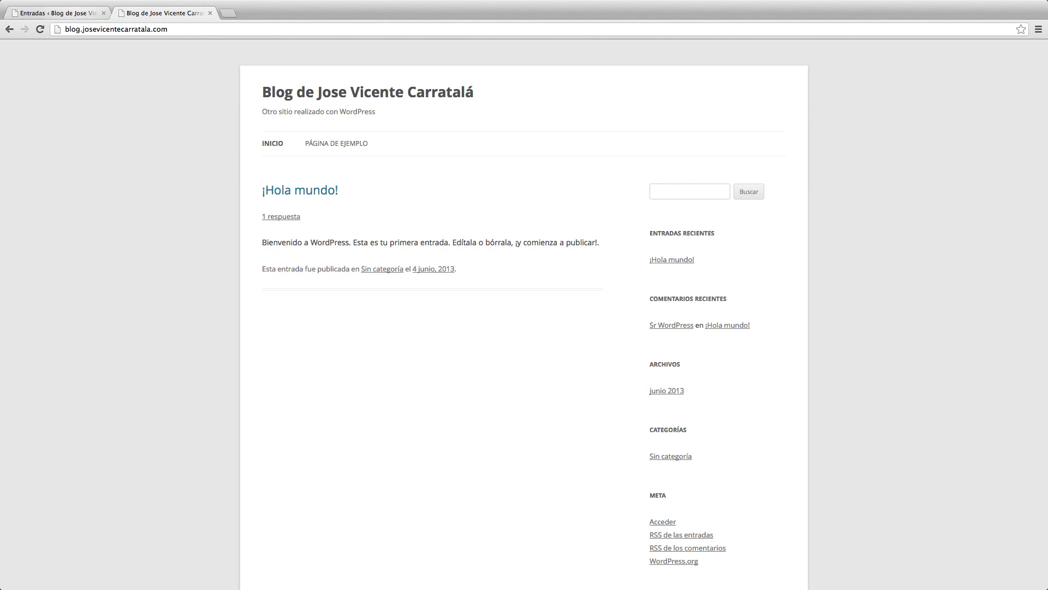
pyautogui.click(76, 13)
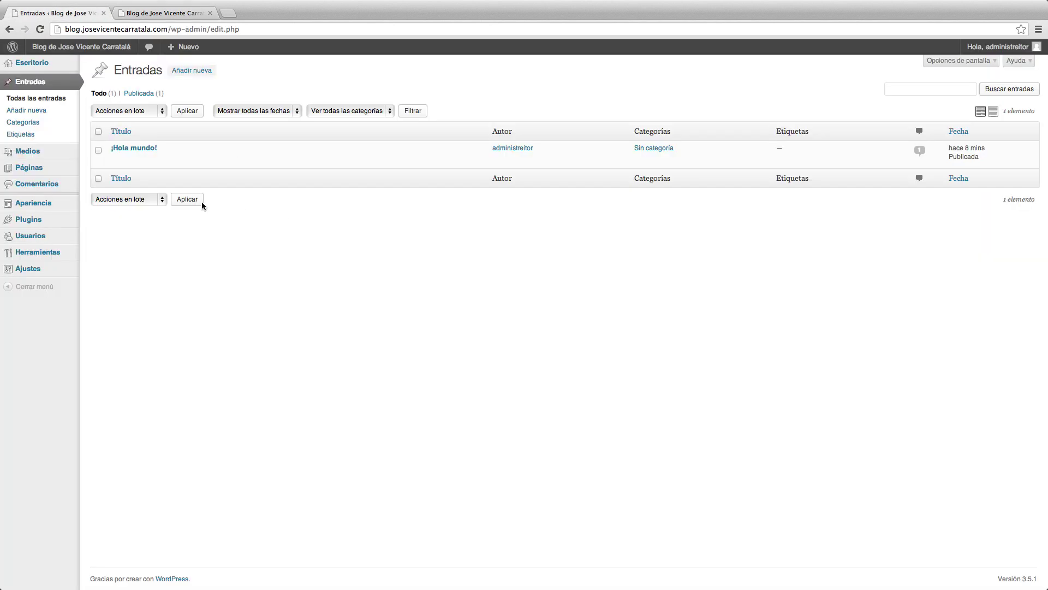
pyautogui.moveTo(164, 161)
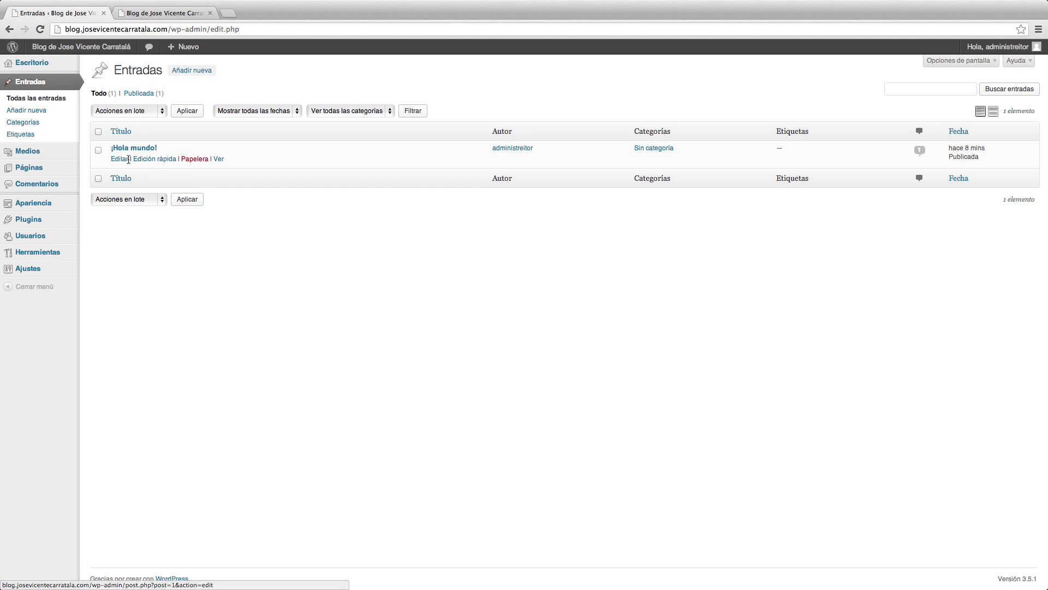
pyautogui.click(195, 159)
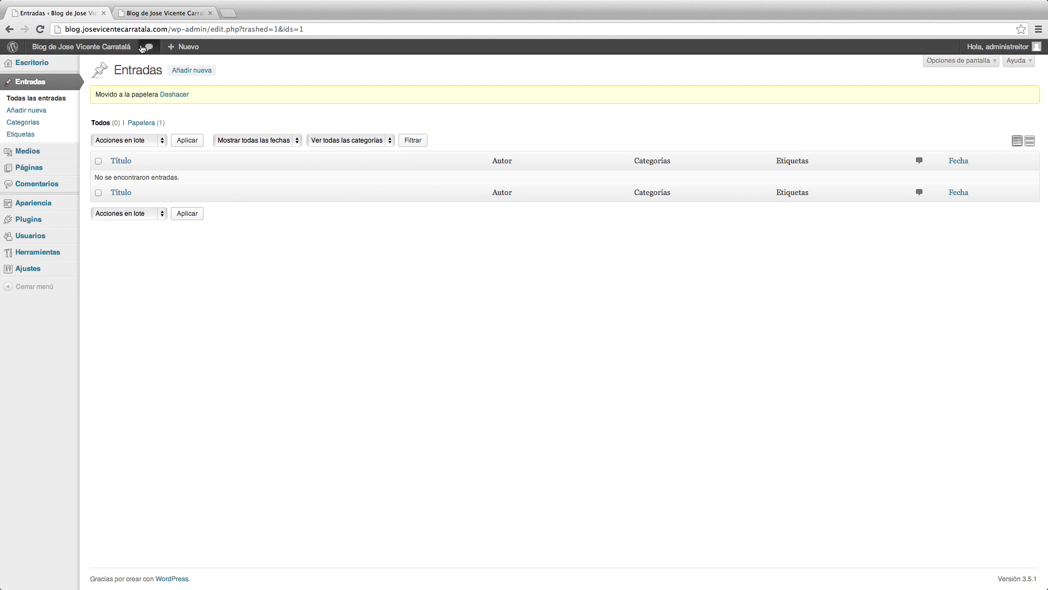
# Step: Reload the public blog's home page and check its main content area after the post's removal
pyautogui.click(157, 13)
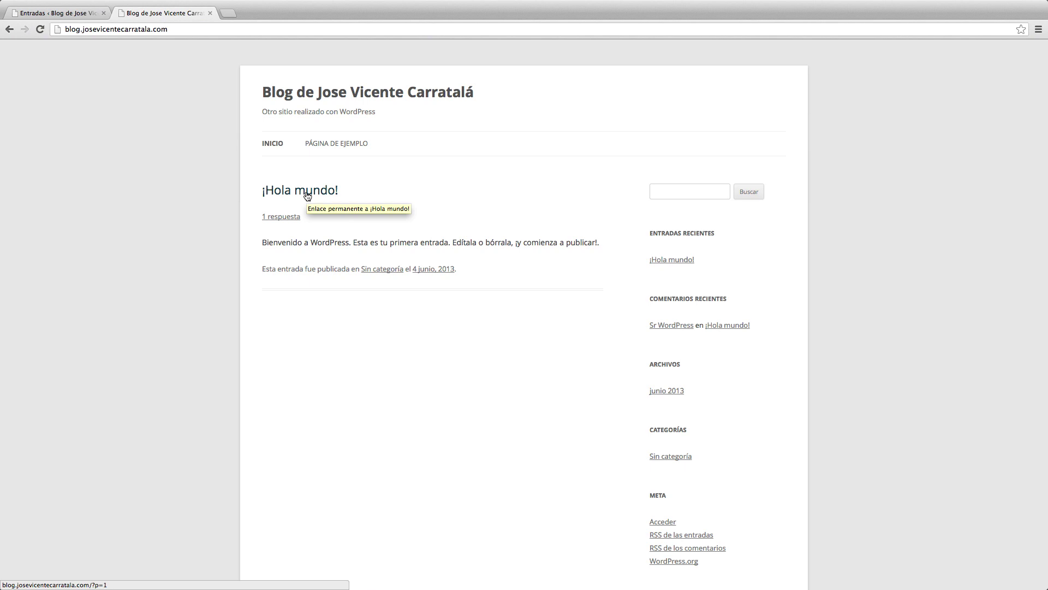
pyautogui.click(40, 29)
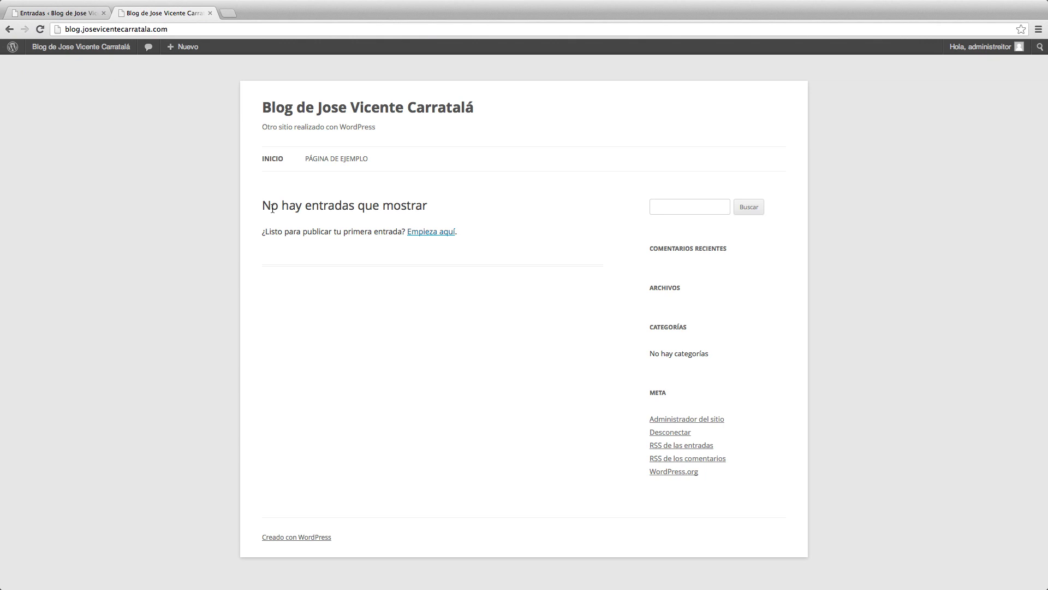
pyautogui.moveTo(272, 208); pyautogui.dragTo(415, 207)
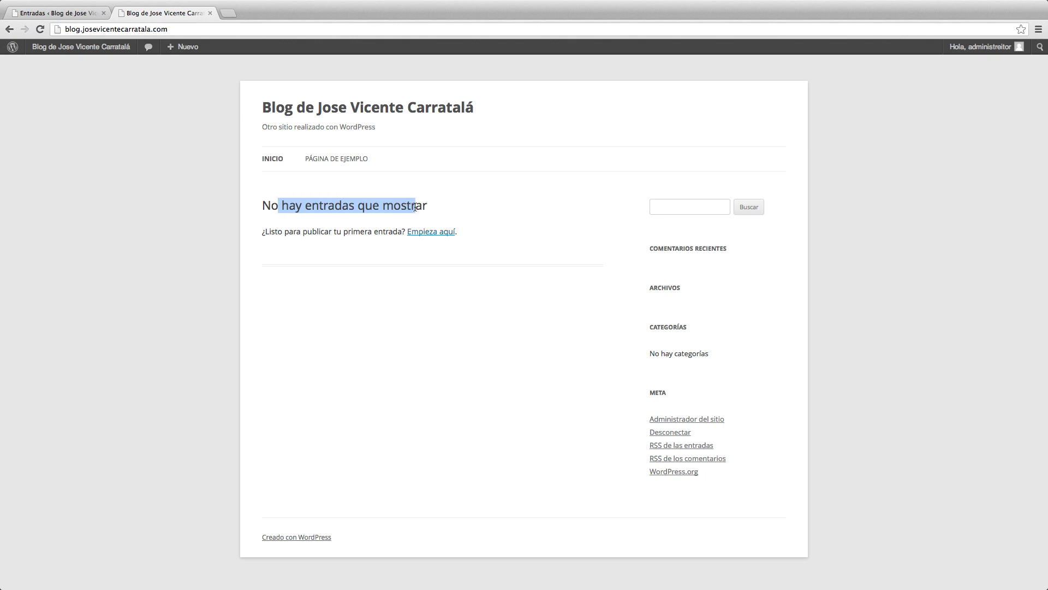
pyautogui.click(353, 233)
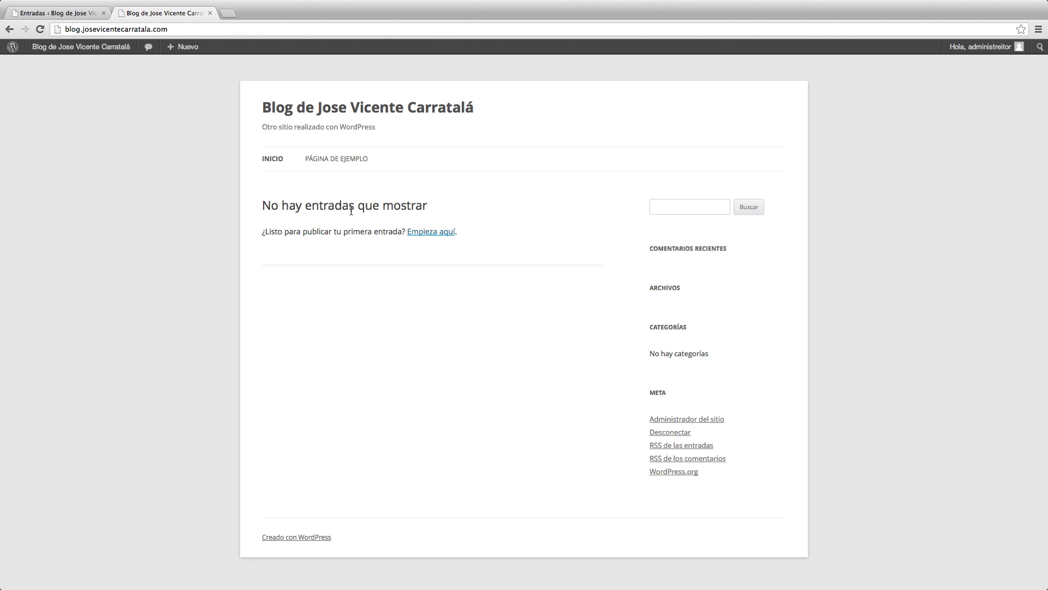
# Step: Create a new post in the administration area and title it "Bienvenidos a mi blog"
pyautogui.click(65, 14)
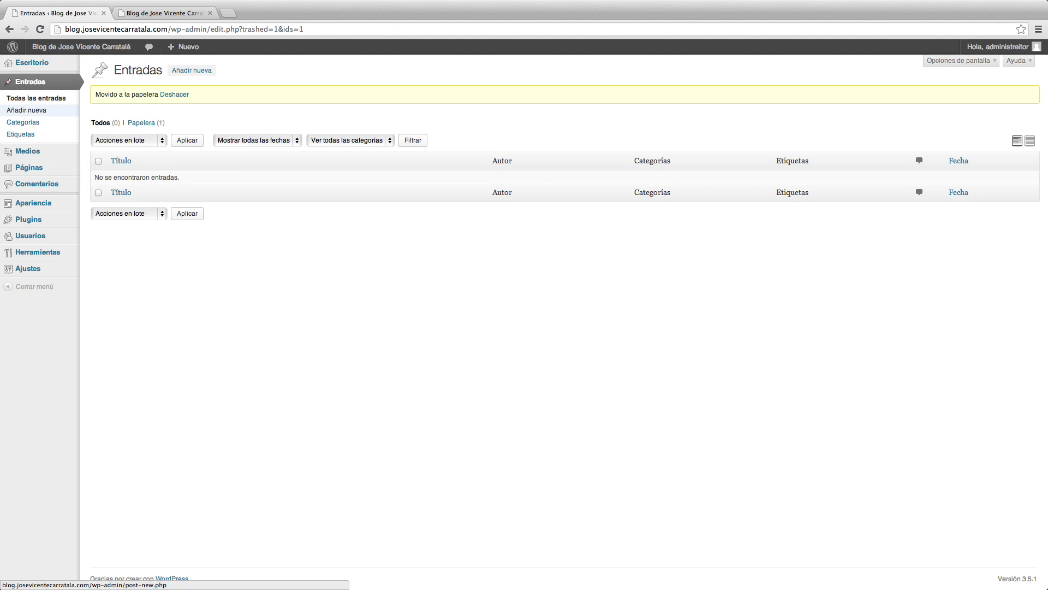
pyautogui.click(24, 111)
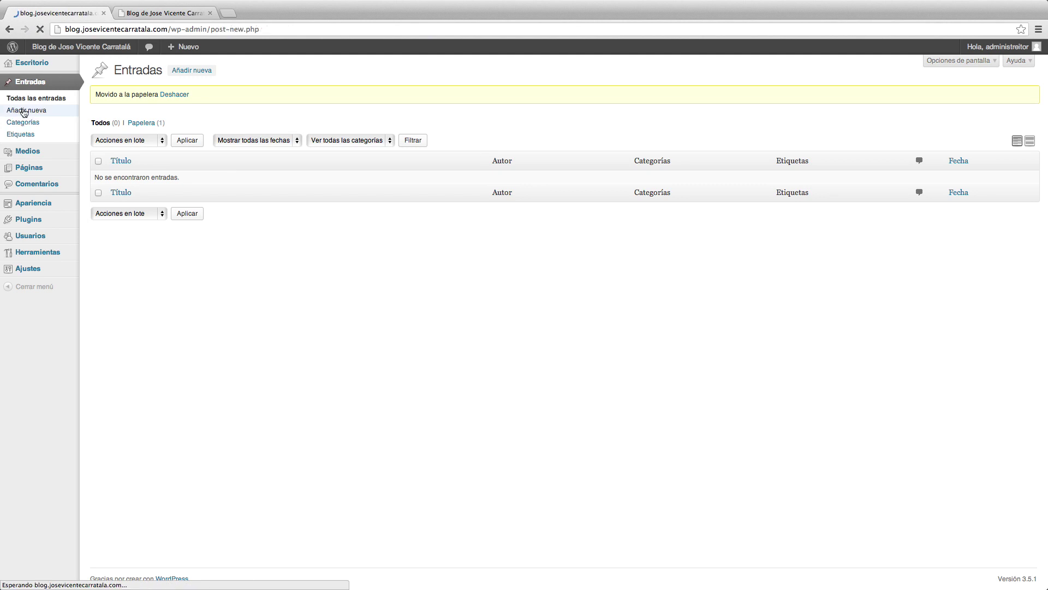
pyautogui.click(164, 94)
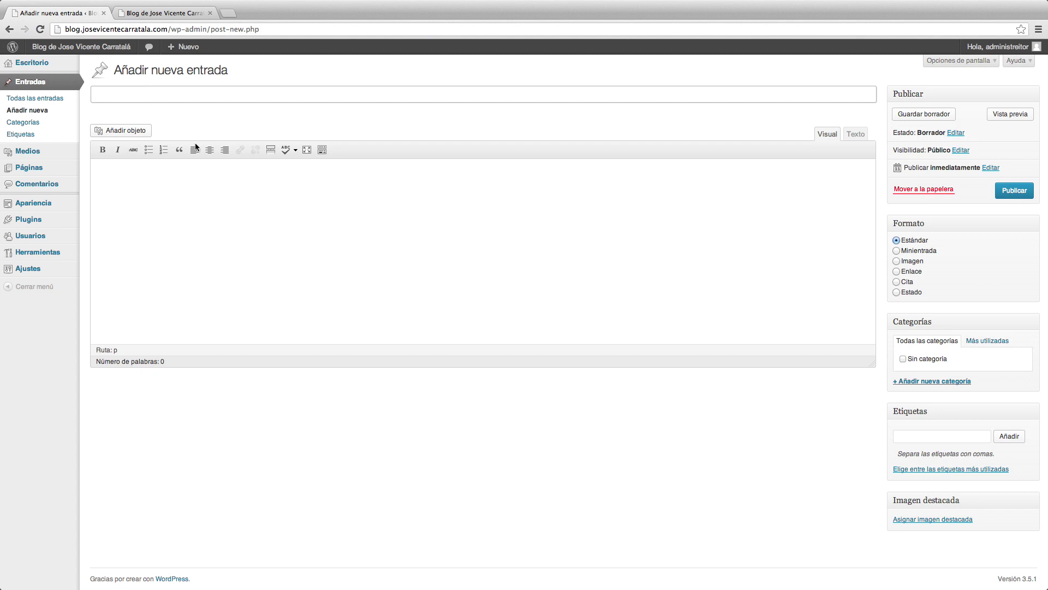
pyautogui.click(181, 181)
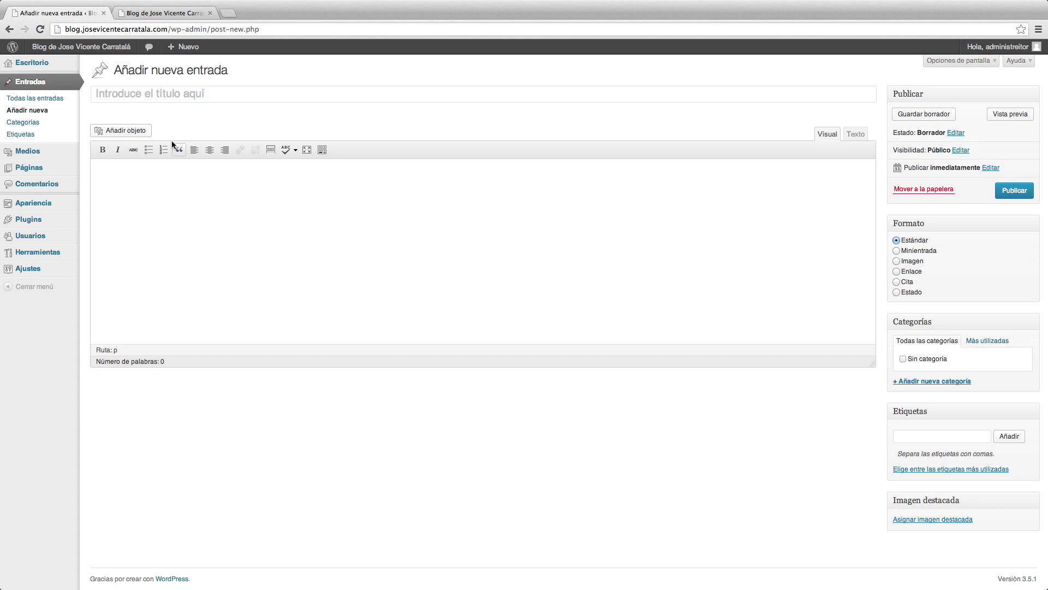
pyautogui.click(153, 99)
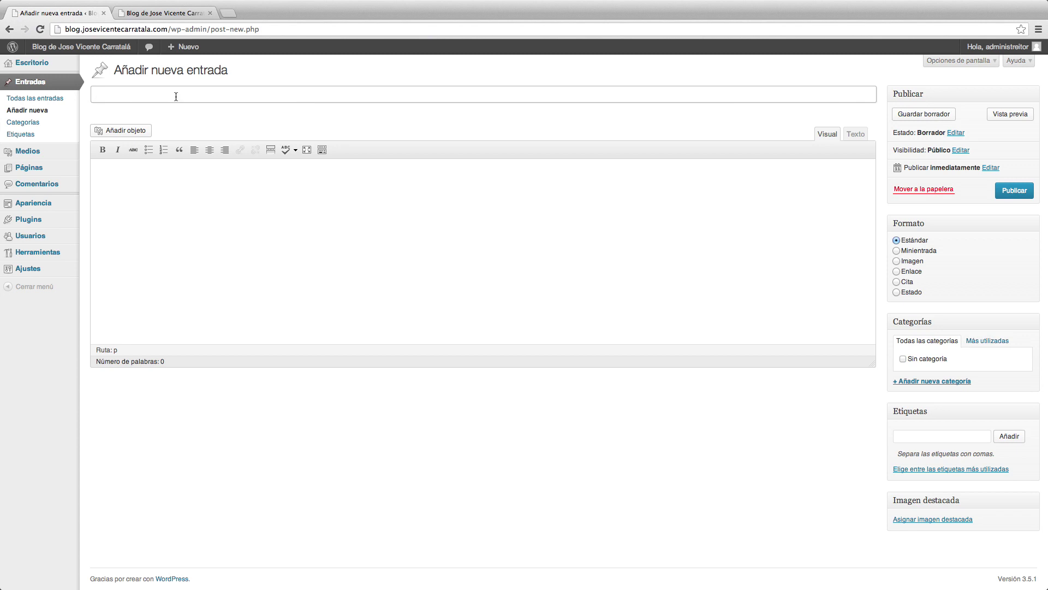
pyautogui.click(167, 173)
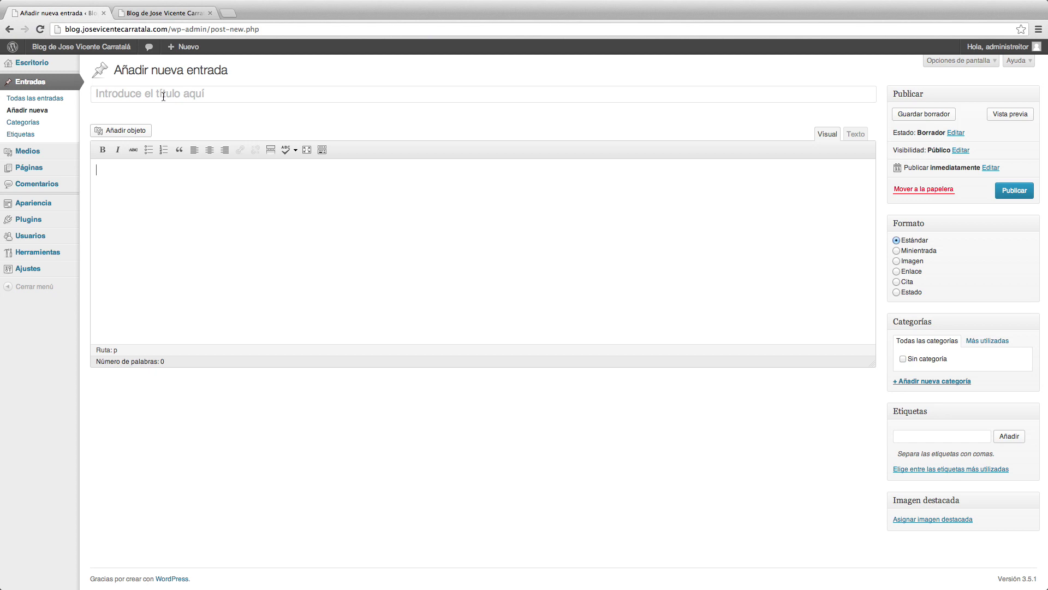
pyautogui.click(256, 95)
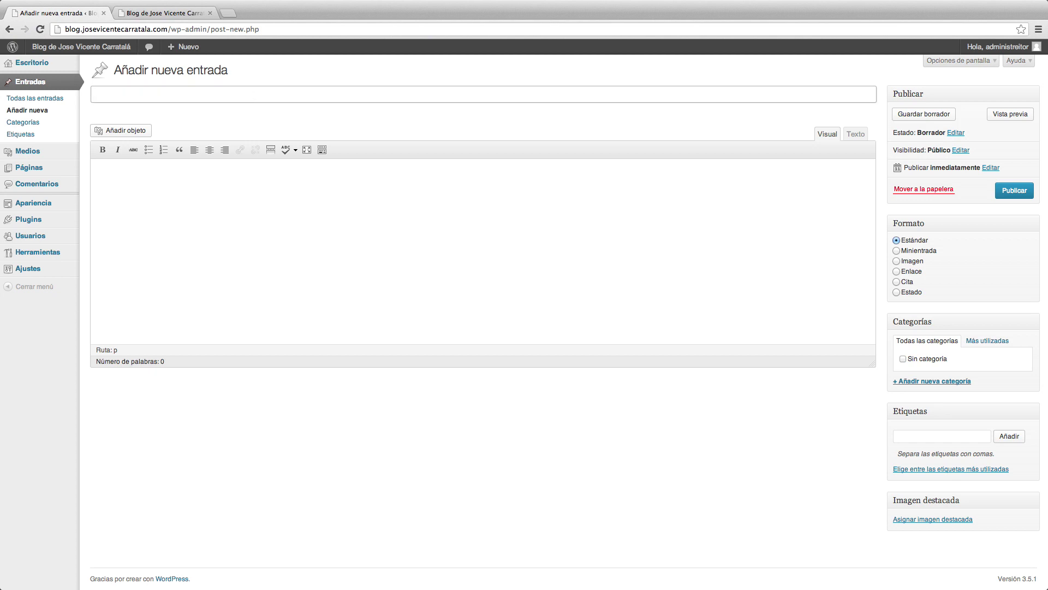
pyautogui.write('Bienvenidos a mi blog')
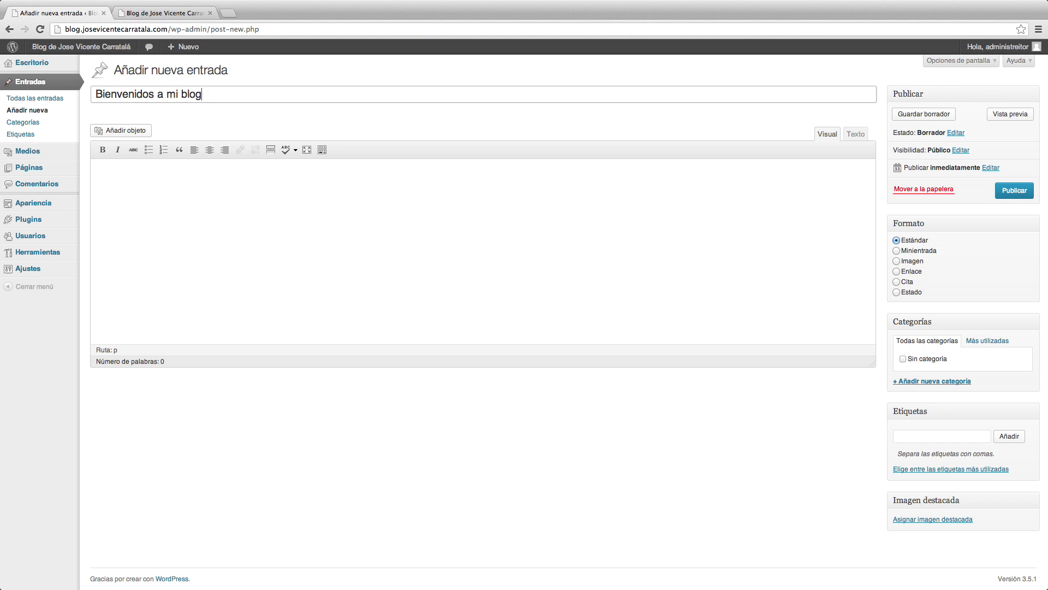
# Step: View the post body in Texto mode, return it to Visual mode and show the advanced formatting options
pyautogui.click(276, 180)
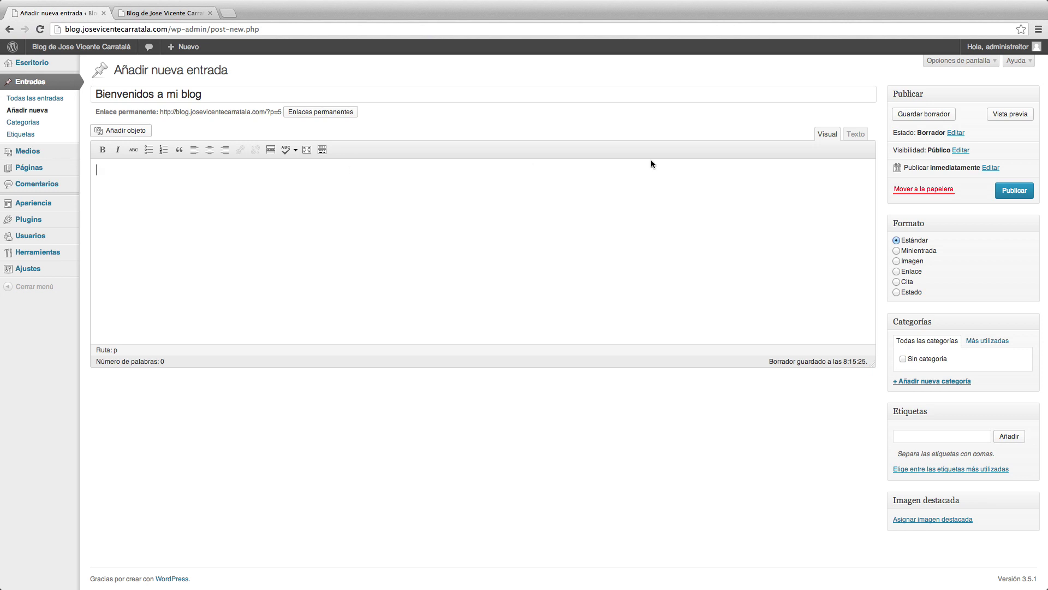
pyautogui.click(831, 137)
pyautogui.click(855, 134)
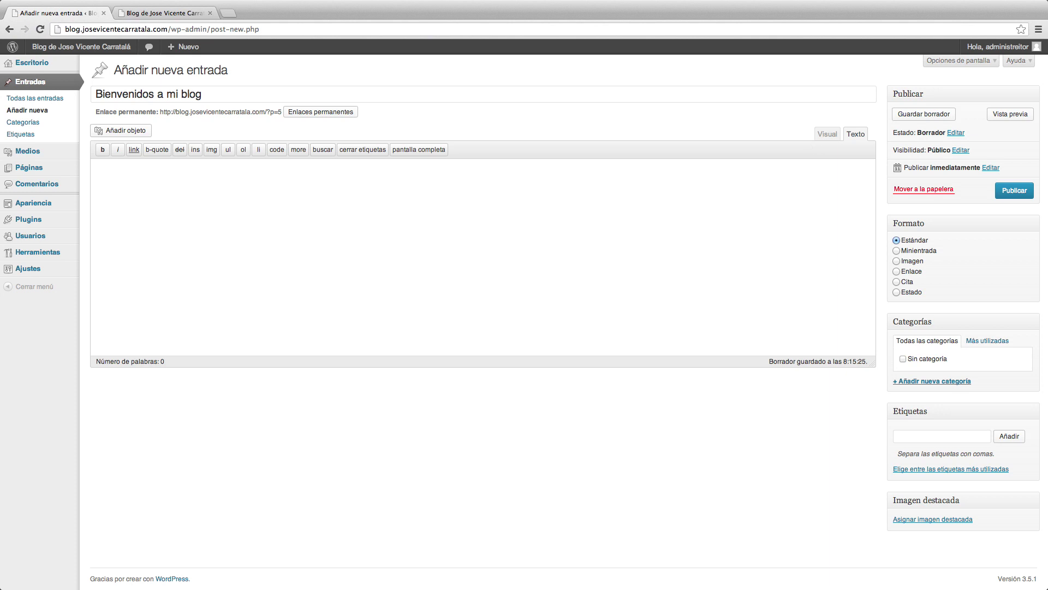
pyautogui.click(821, 135)
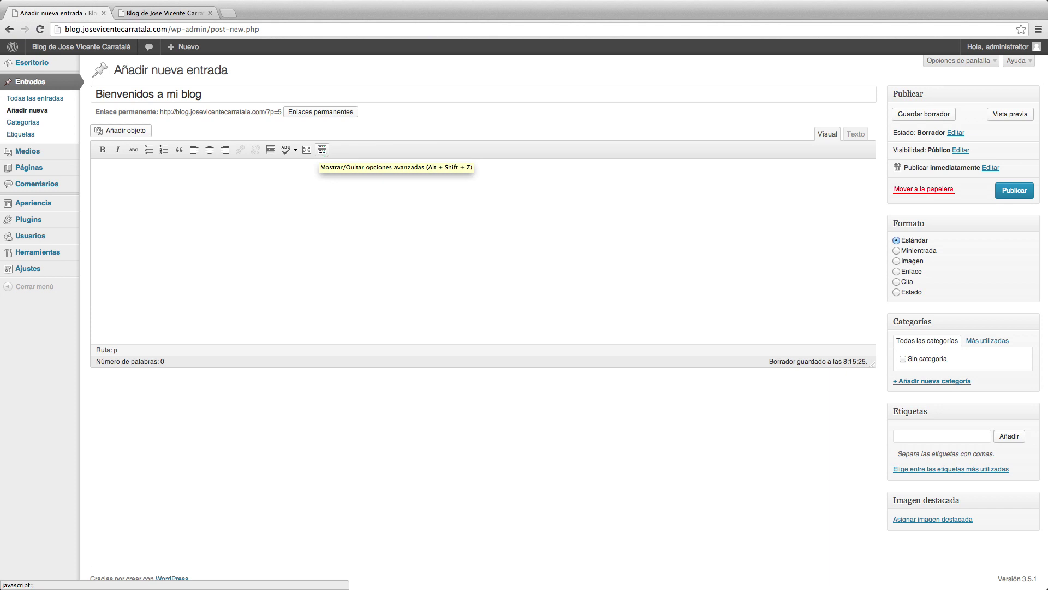
pyautogui.click(322, 151)
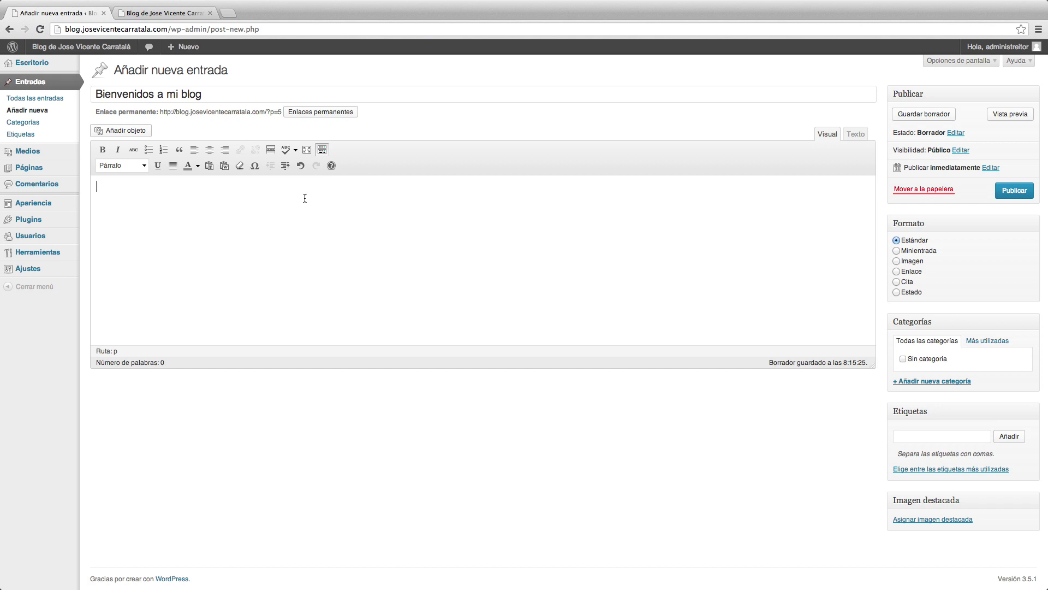
# Step: Write "Bienvenidos a mi blog, donde os hablaré de cosas relacionadas con la formación, la programación y el diseño." in the post body and start a paragraph "Mi nombre"
pyautogui.write('Bienvenidos a mi blog, donde os hablare d')
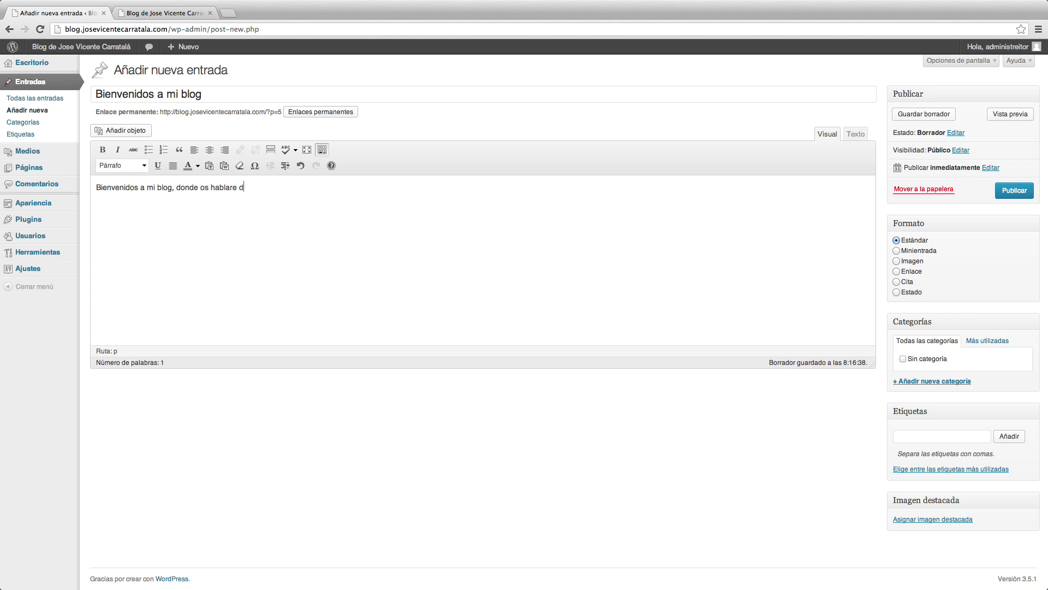
pyautogui.write('el')
pyautogui.press('BackSpace')
pyautogui.press('BackSpace')
pyautogui.press('BackSpace')
pyautogui.press('BackSpace')
pyautogui.press('BackSpace')
pyautogui.write('´e de cosas rea')
pyautogui.press('BackSpace')
pyautogui.write('lacionadas con la formación, l')
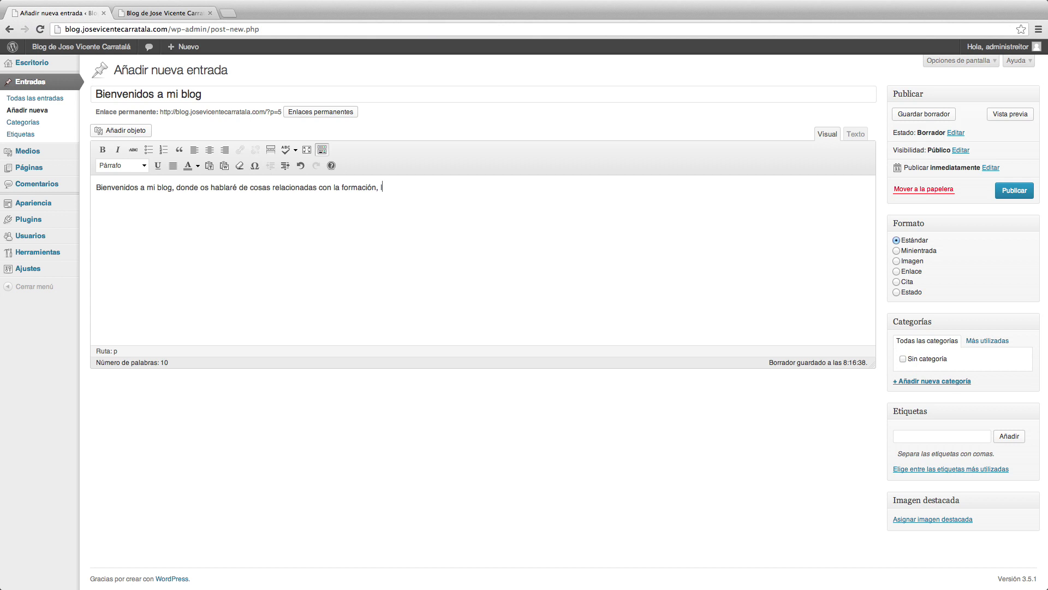
pyautogui.write('a programación')
pyautogui.hotkey('shift', 'Return')
pyautogui.write('y el diseño.  Mi nombre ')
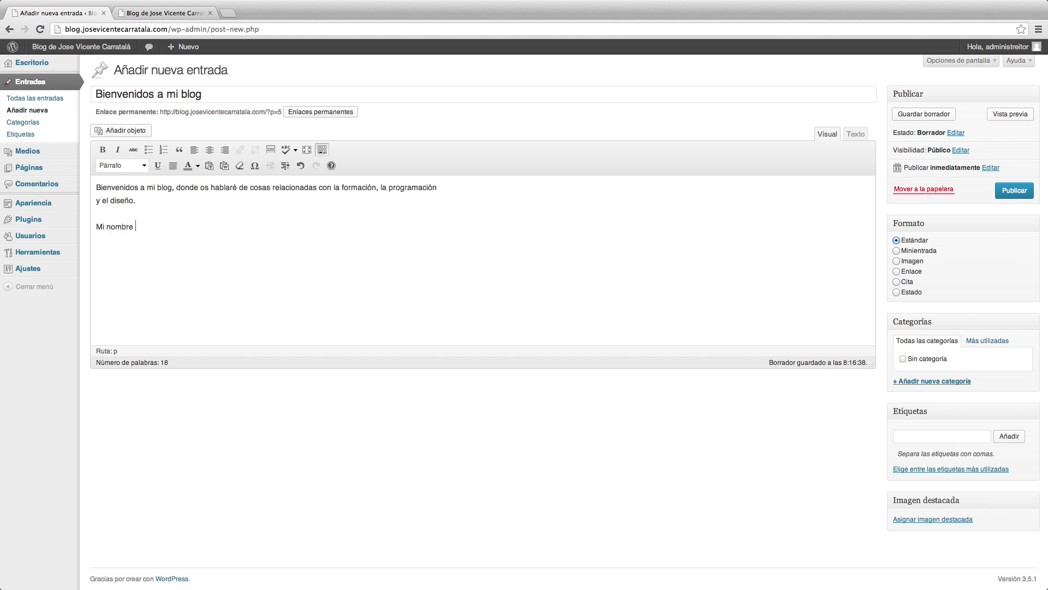
# Step: Finish the paragraph with the author's full name and "y todos me conocéis de formaciones presenciales u online en los múltiples centros donde me podéis encontrar."
pyautogui.write('es Jose V')
pyautogui.write('Carrataa')
pyautogui.press('super+comma')
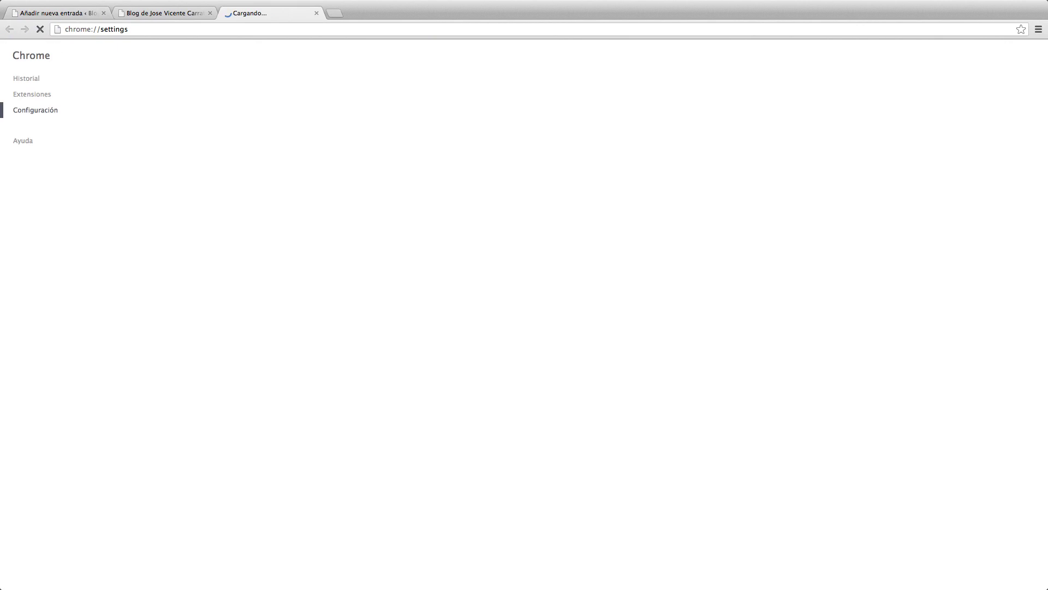
pyautogui.click(316, 13)
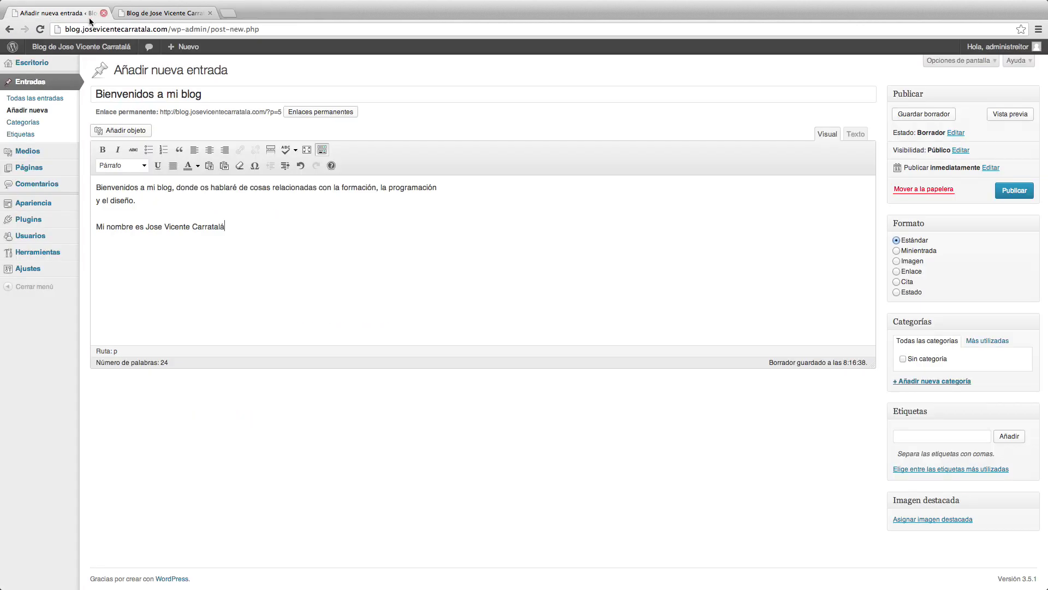
pyautogui.write('y todos me conocéis de formac')
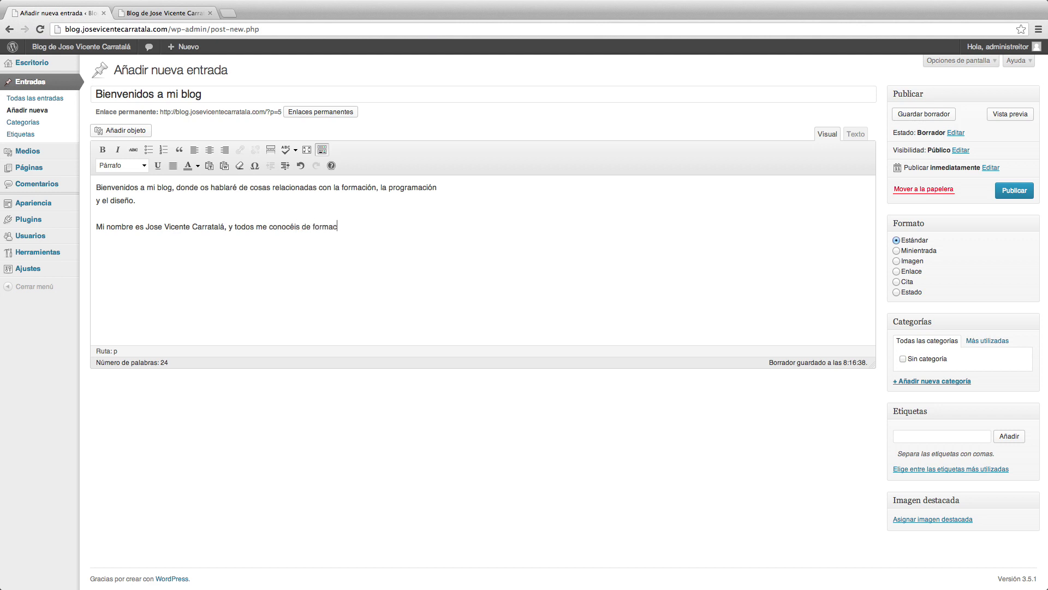
pyautogui.write('iones presenciales u')
pyautogui.write(' onlin')
pyautogui.write('e en los m')
pyautogui.write('últiples centros')
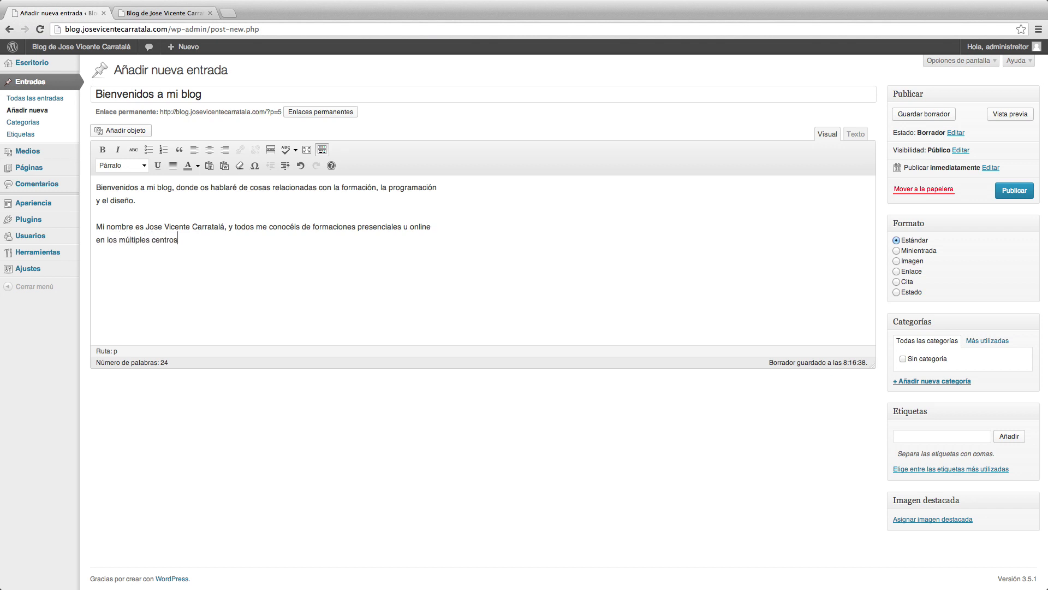
pyautogui.write(' donde me podéis encontrar.')
# Step: Review the keywords in the post body, highlighting "blog", "programación", "diseño", the author's name and "u online"
pyautogui.moveTo(156, 188); pyautogui.dragTo(173, 187)
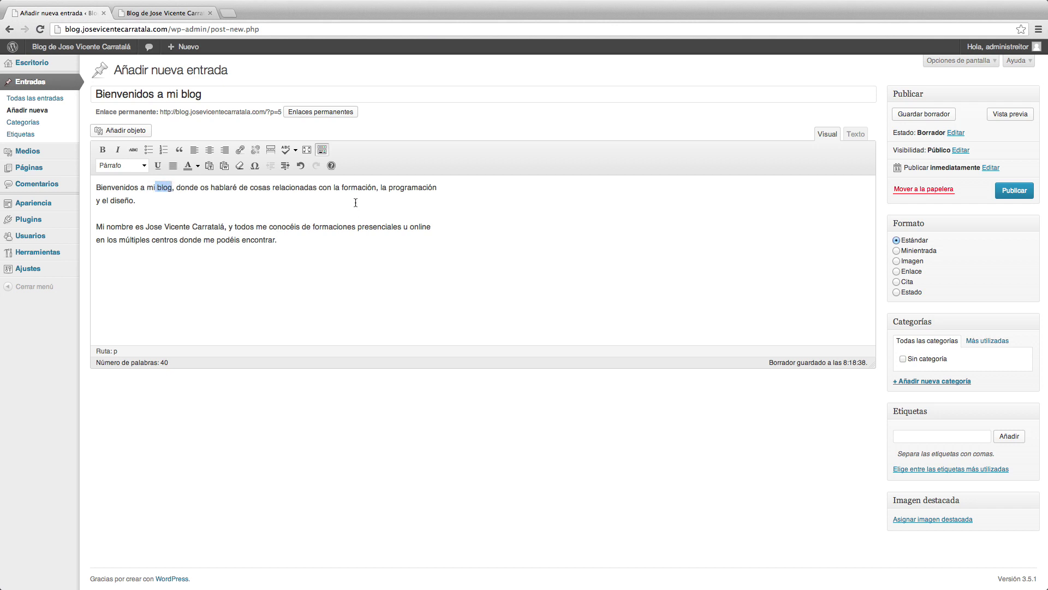
pyautogui.moveTo(330, 187); pyautogui.dragTo(428, 187)
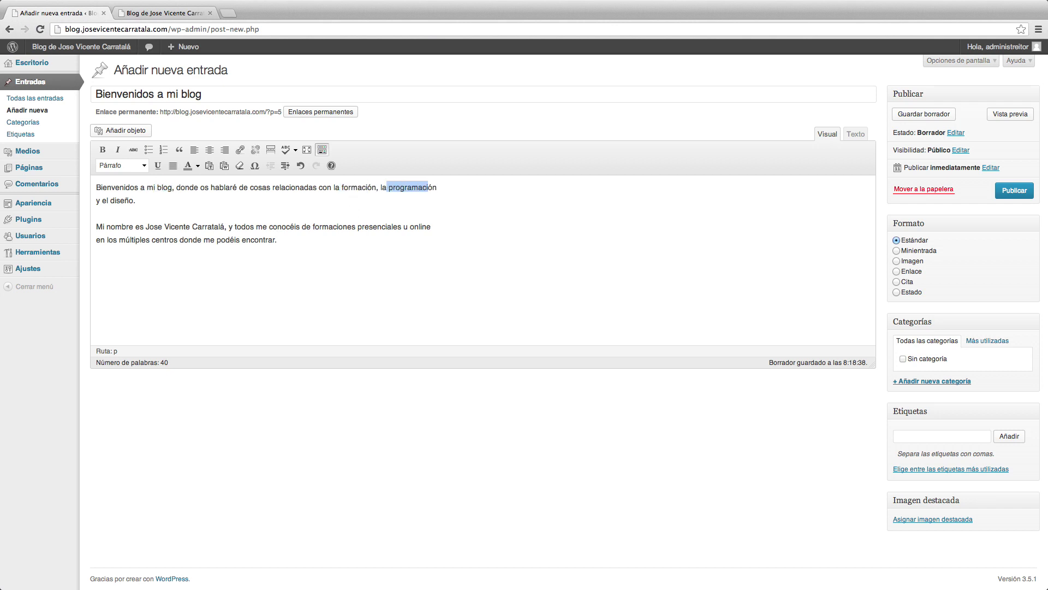
pyautogui.moveTo(109, 201); pyautogui.dragTo(135, 201)
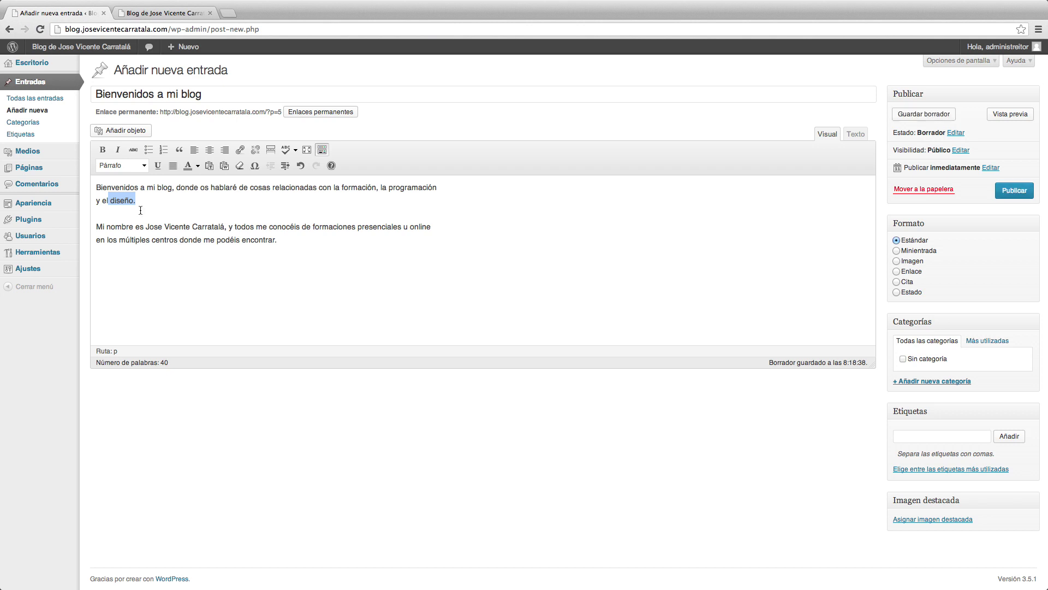
pyautogui.moveTo(145, 226); pyautogui.dragTo(224, 225)
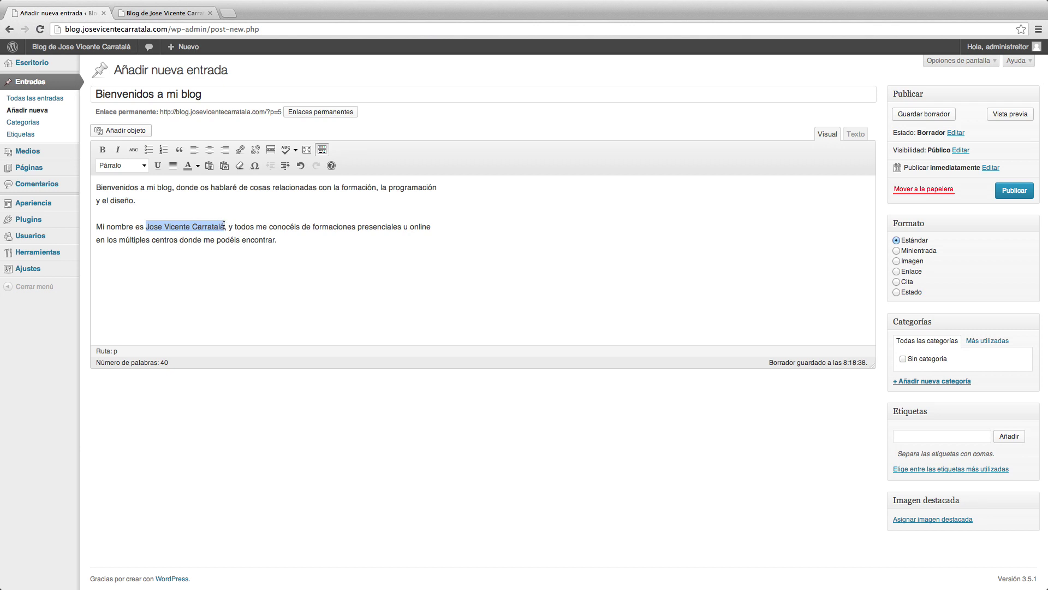
pyautogui.click(235, 227)
pyautogui.moveTo(312, 226); pyautogui.dragTo(422, 229)
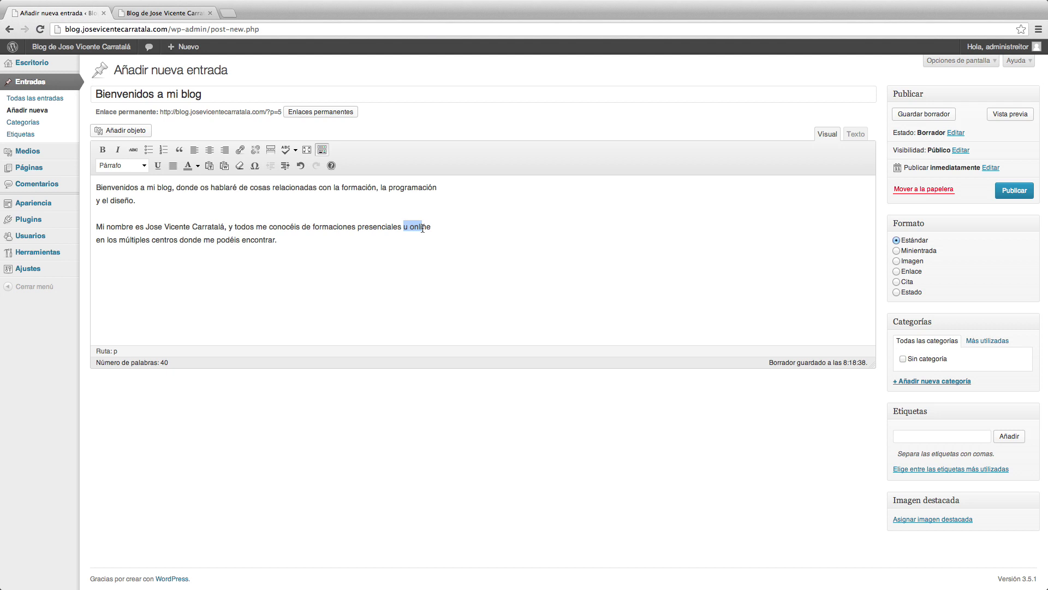
# Step: Open the author's main website in a new tab and highlight the location "Valencia, España" in its tagline
pyautogui.hotkey('ctrl', 't')
pyautogui.write('jose')
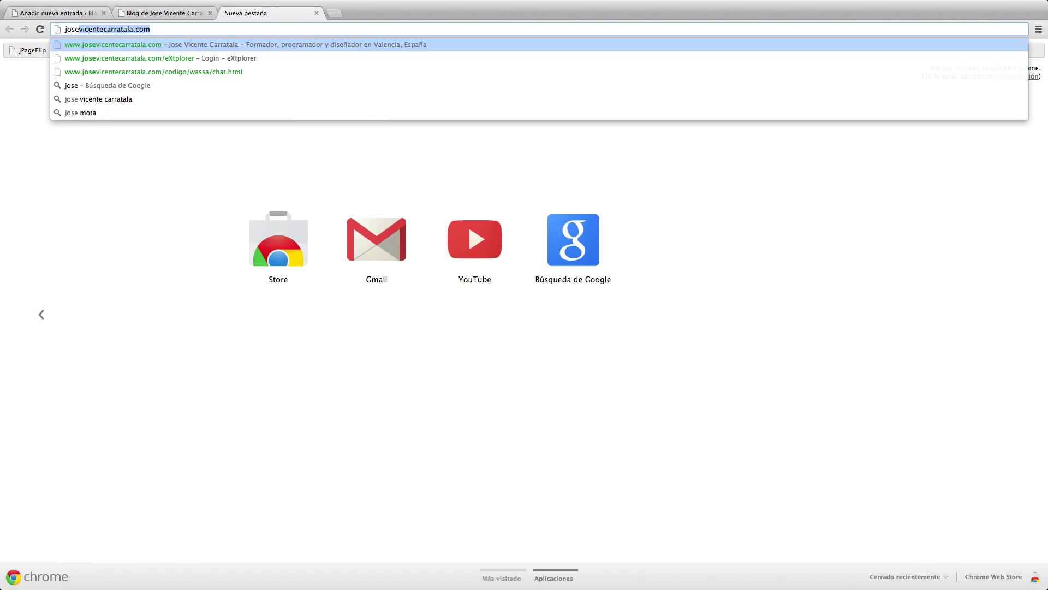
pyautogui.press('Return')
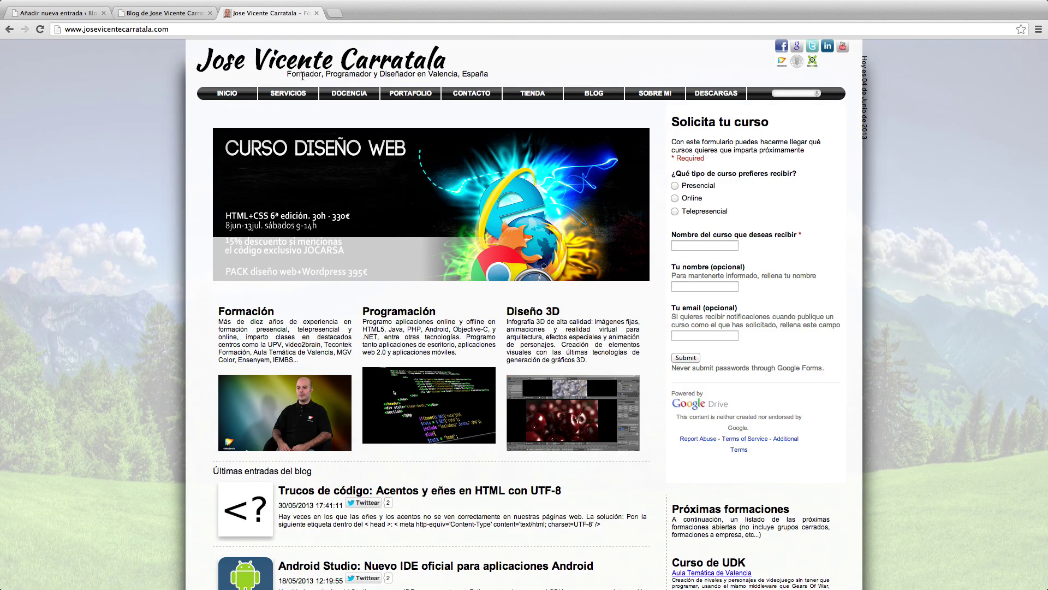
pyautogui.moveTo(433, 74); pyautogui.dragTo(487, 74)
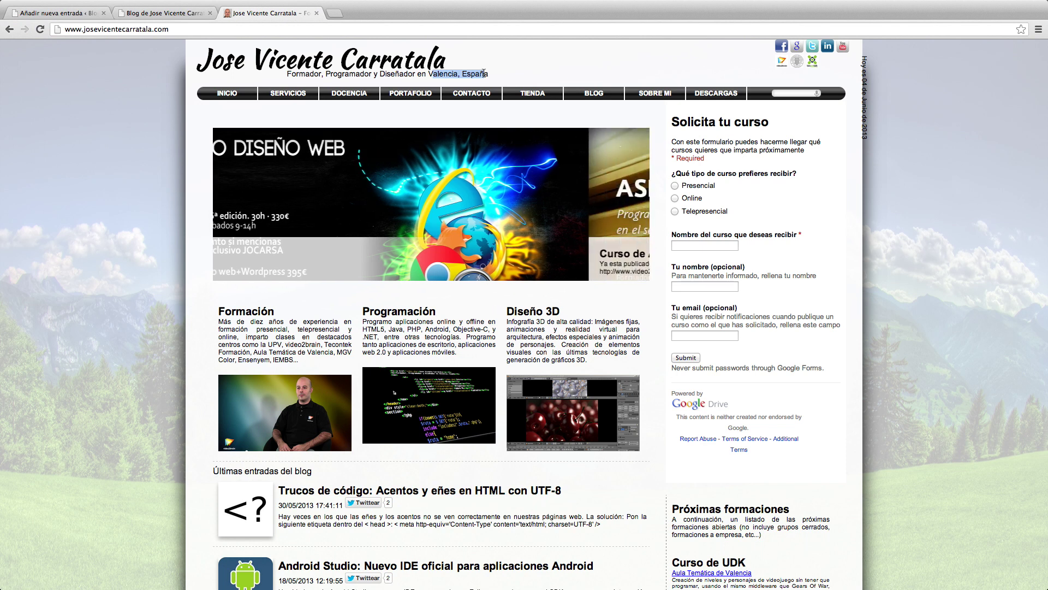
pyautogui.moveTo(483, 72); pyautogui.dragTo(475, 72)
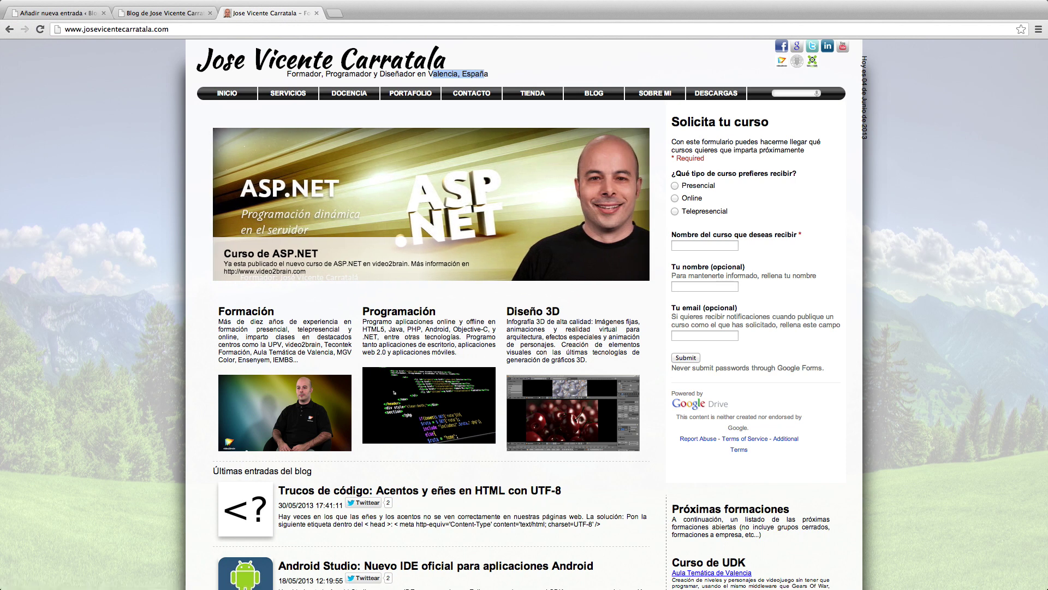
# Step: Search Google for the author's full name in another new tab
pyautogui.click(339, 16)
pyautogui.write('jose')
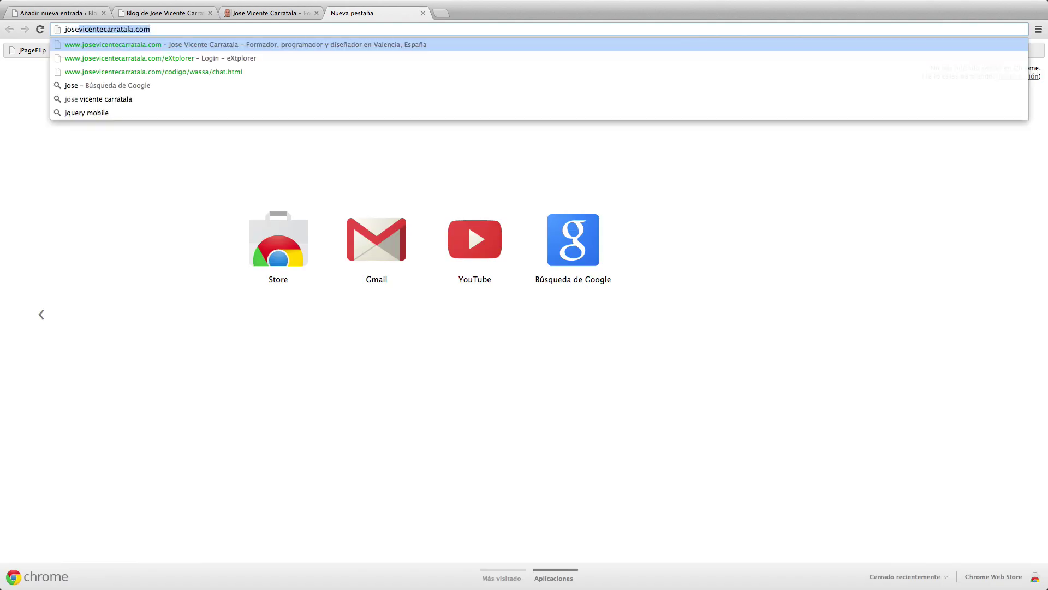
pyautogui.write(' vicen')
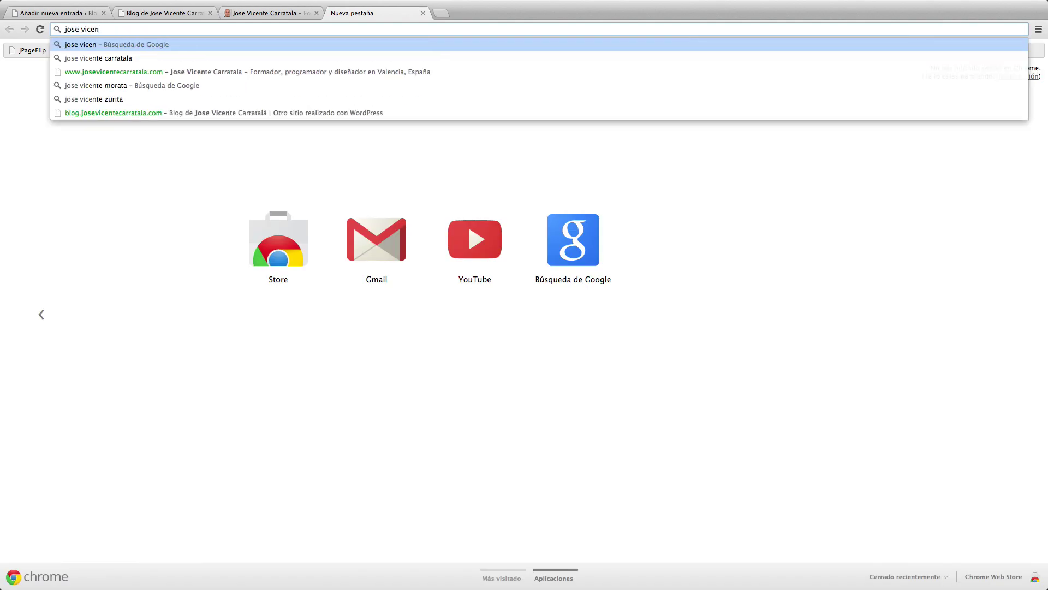
pyautogui.write('te carratala')
pyautogui.press('Return')
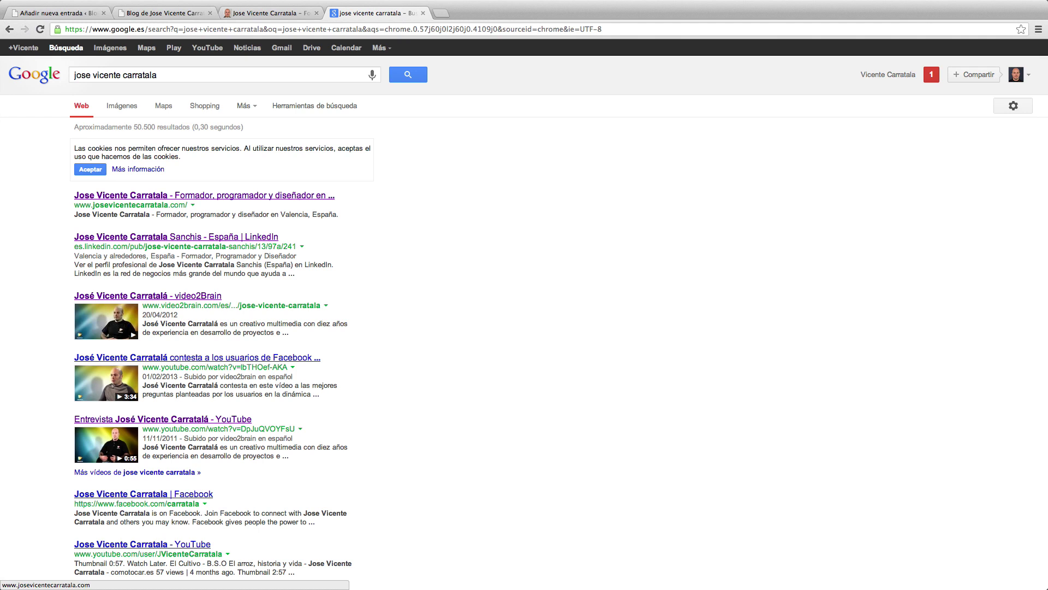
# Step: Replace the Google query with "formador programador en valencia" and run the search
pyautogui.moveTo(176, 77); pyautogui.dragTo(1, 75)
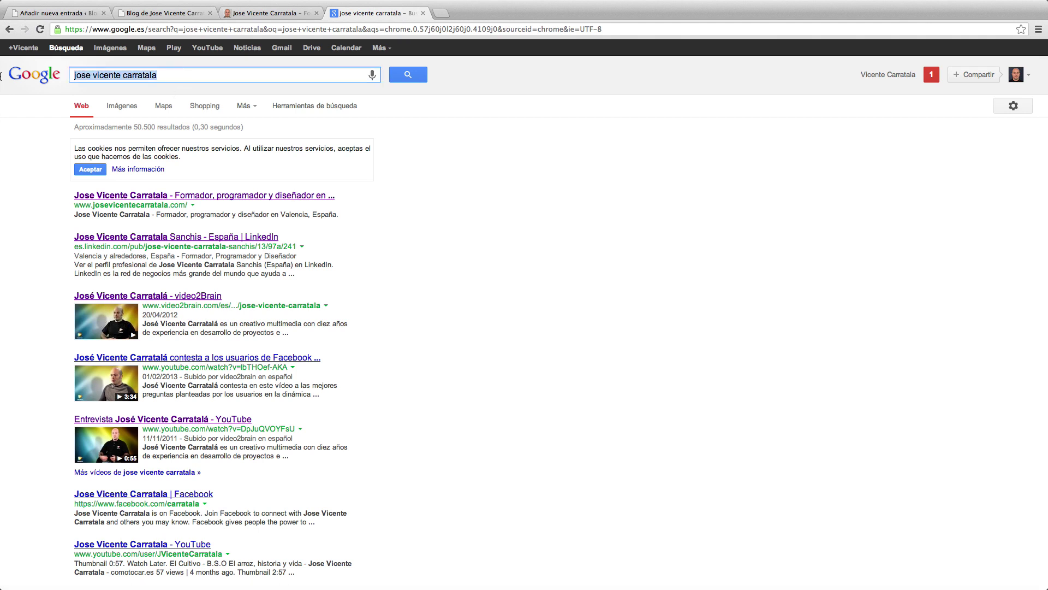
pyautogui.write('formador programad')
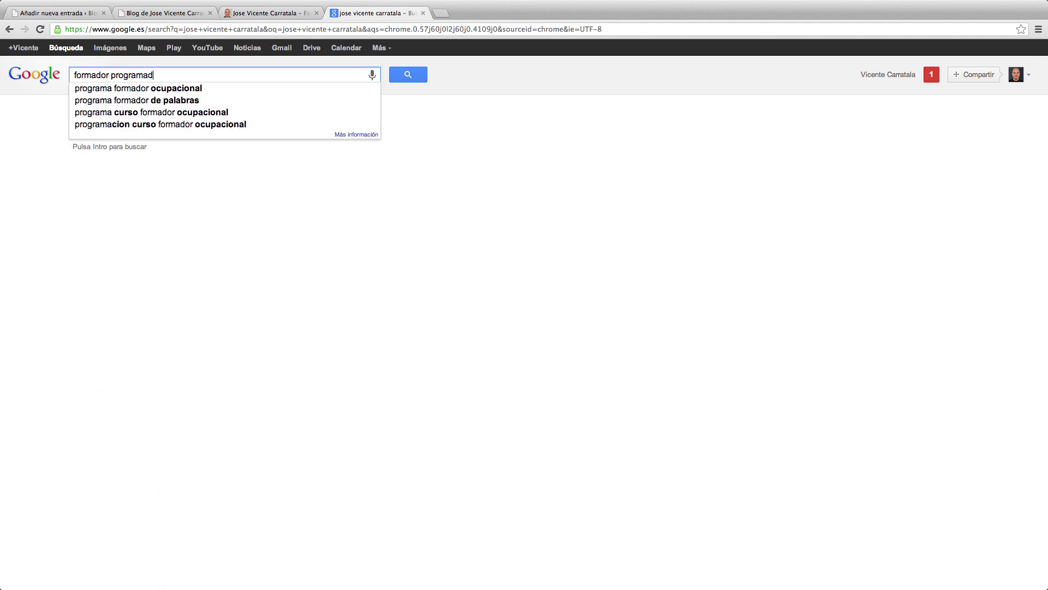
pyautogui.write('or en valencia')
pyautogui.press('Return')
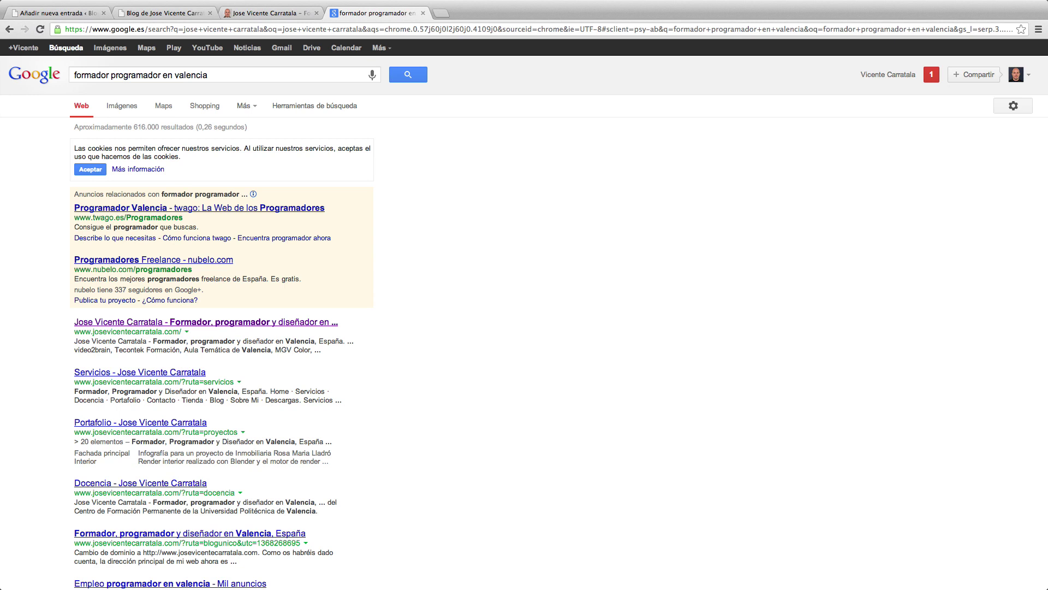
# Step: Examine the tagline "Formador, Programador y Diseñador en Valencia, España" on the author's website and compare it with the Google query
pyautogui.click(267, 12)
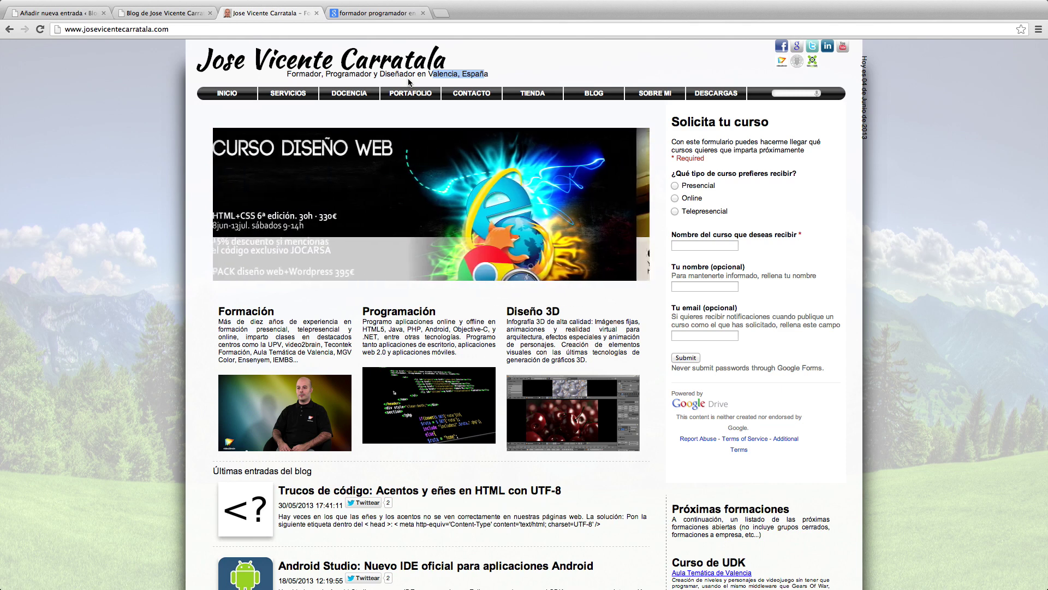
pyautogui.moveTo(416, 74); pyautogui.dragTo(488, 74)
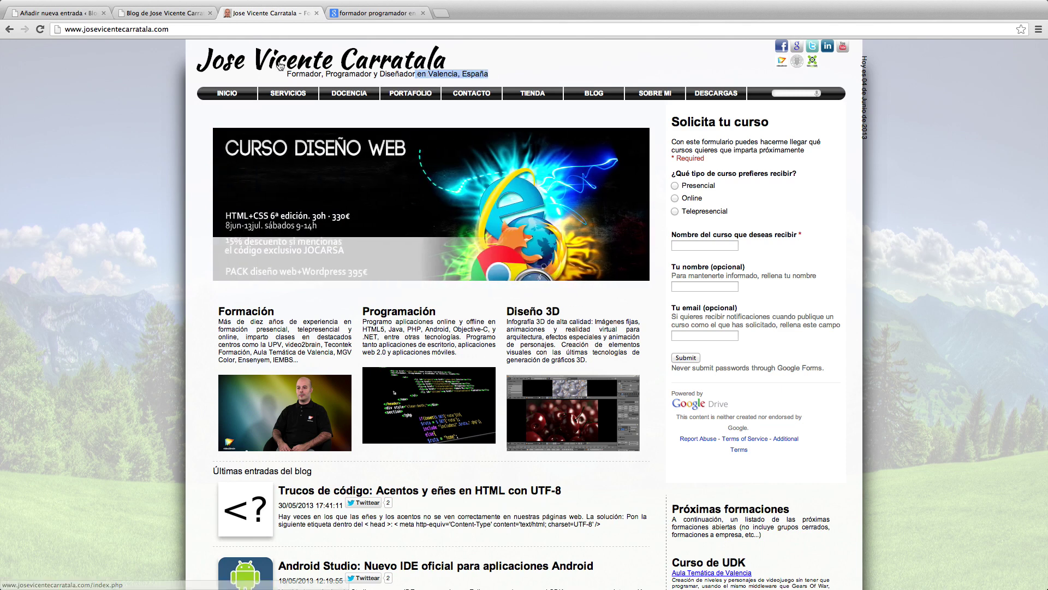
pyautogui.moveTo(291, 75)
pyautogui.mouseDown()
pyautogui.moveTo(413, 75)
pyautogui.moveTo(290, 74)
pyautogui.mouseUp()
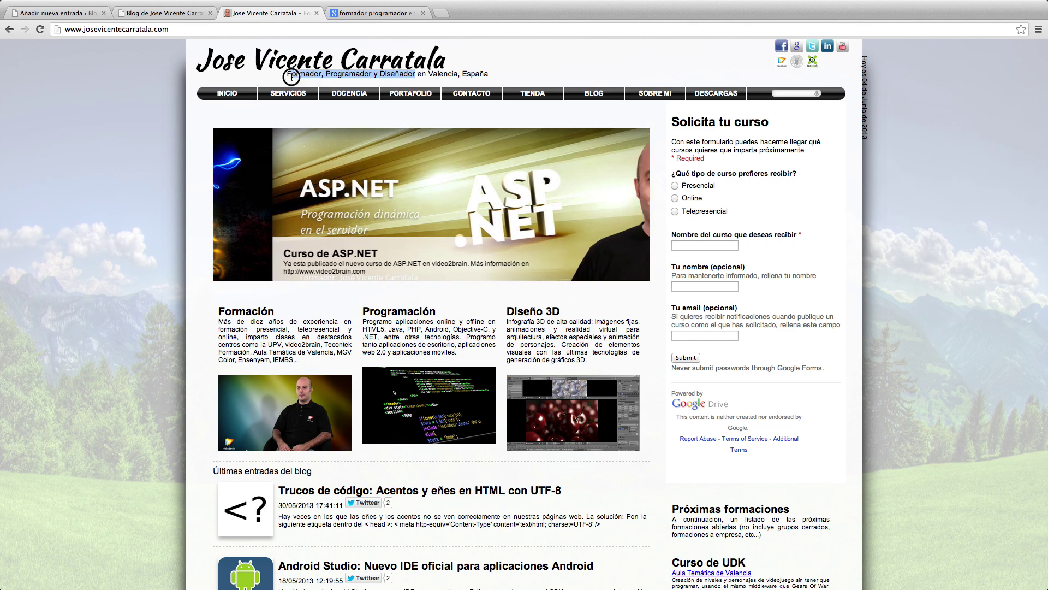
pyautogui.moveTo(286, 75); pyautogui.dragTo(486, 75)
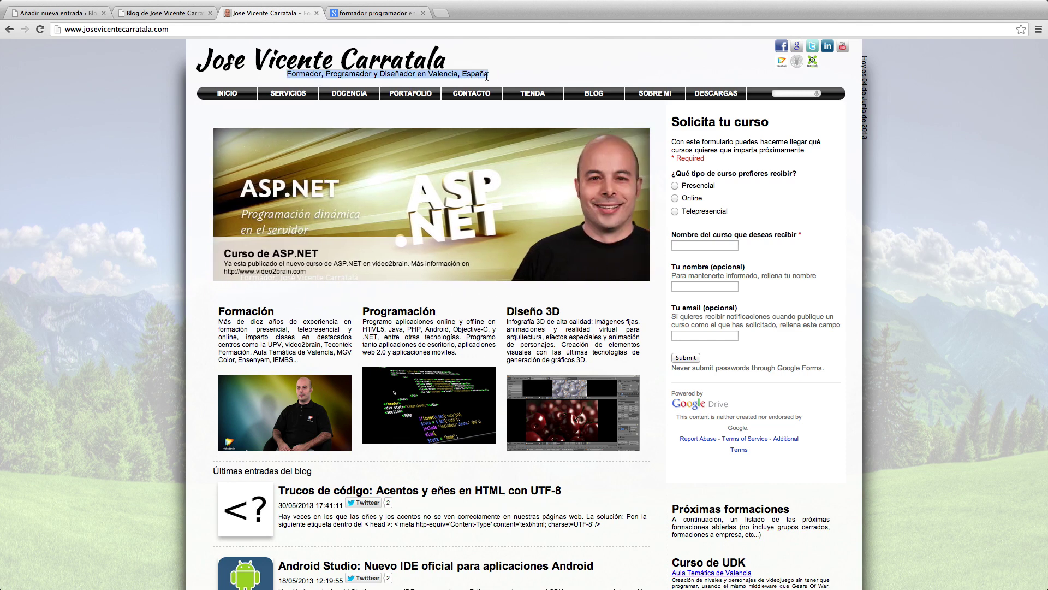
pyautogui.click(430, 76)
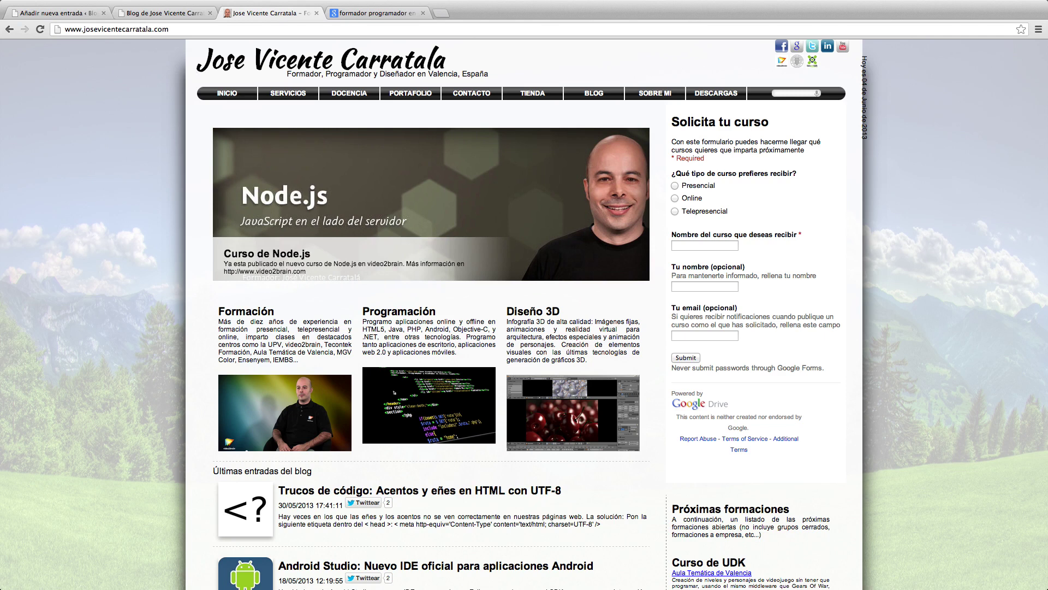
pyautogui.click(360, 13)
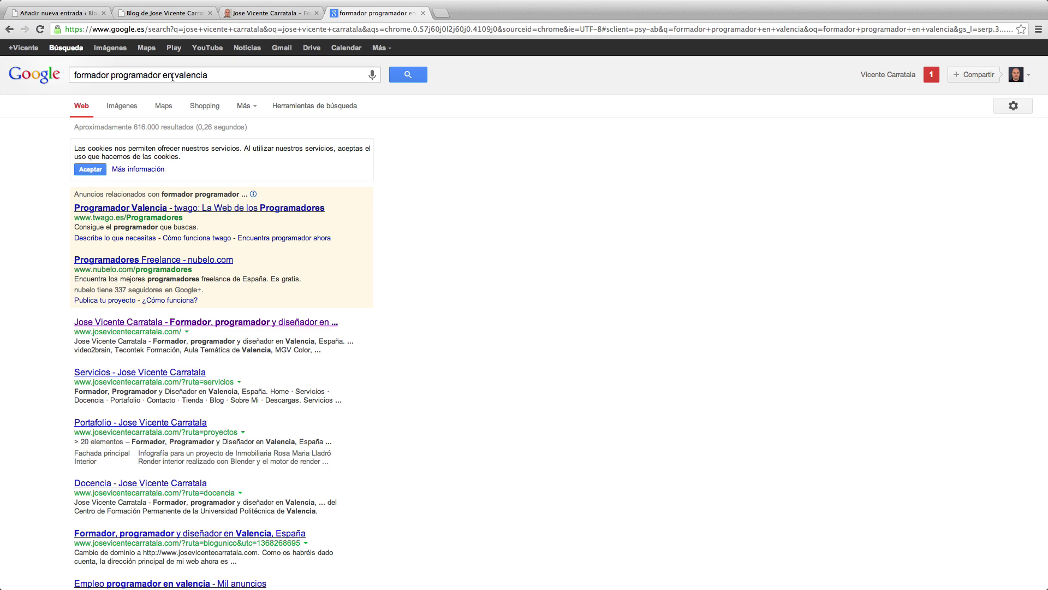
# Step: Close the author's website and the Google results, and return to the body of the draft welcome post
pyautogui.click(264, 14)
pyautogui.click(177, 13)
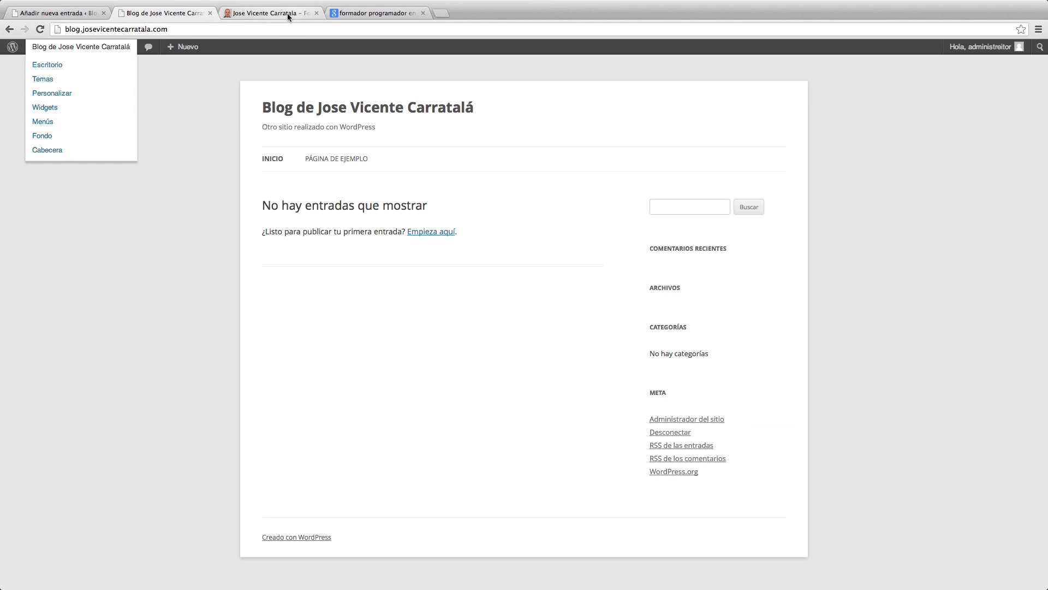
pyautogui.click(316, 13)
pyautogui.click(317, 13)
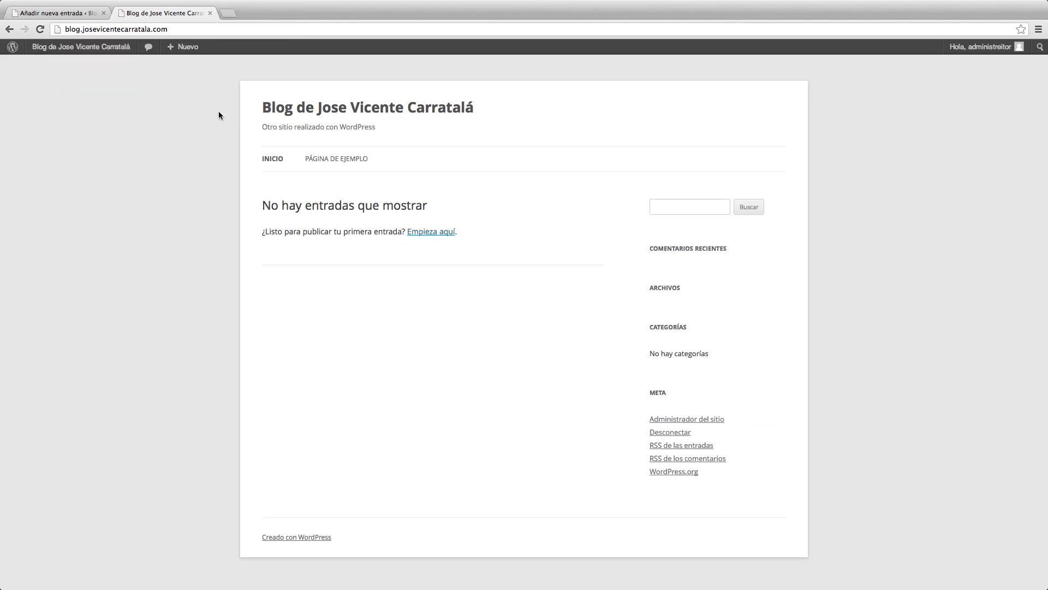
pyautogui.click(57, 14)
pyautogui.click(300, 222)
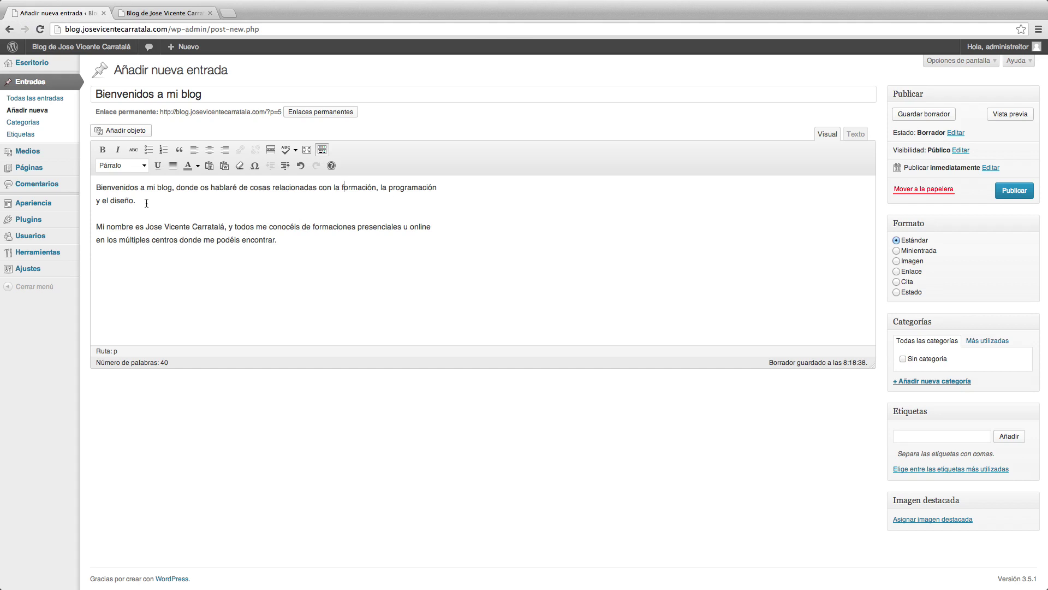
# Step: Review the author's name and the mention of "formaciones presenciales u online" in the draft, and exit the full-screen view
pyautogui.moveTo(146, 227); pyautogui.dragTo(227, 226)
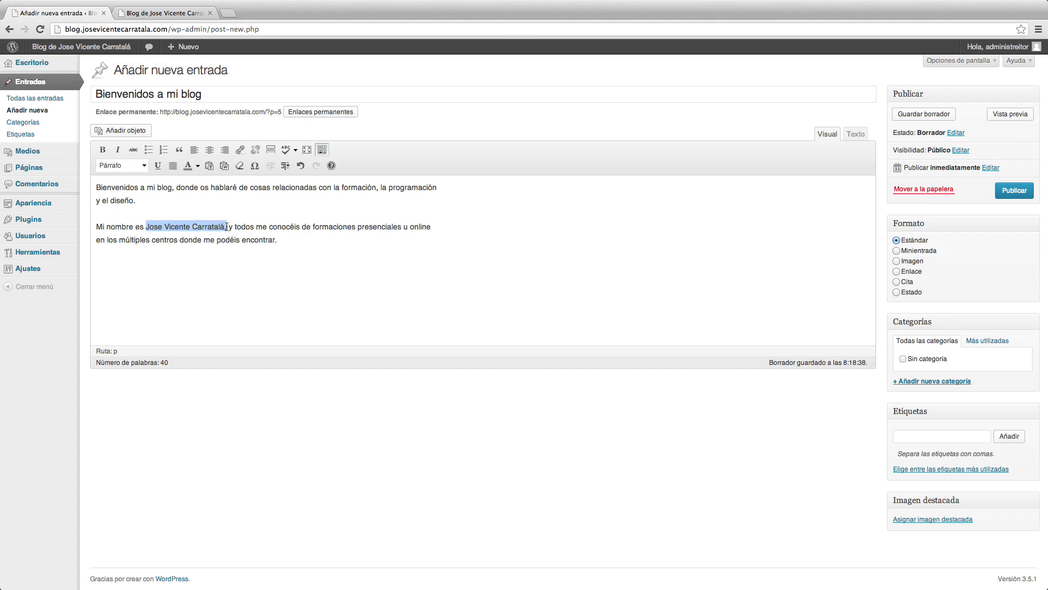
pyautogui.moveTo(241, 227); pyautogui.dragTo(431, 227)
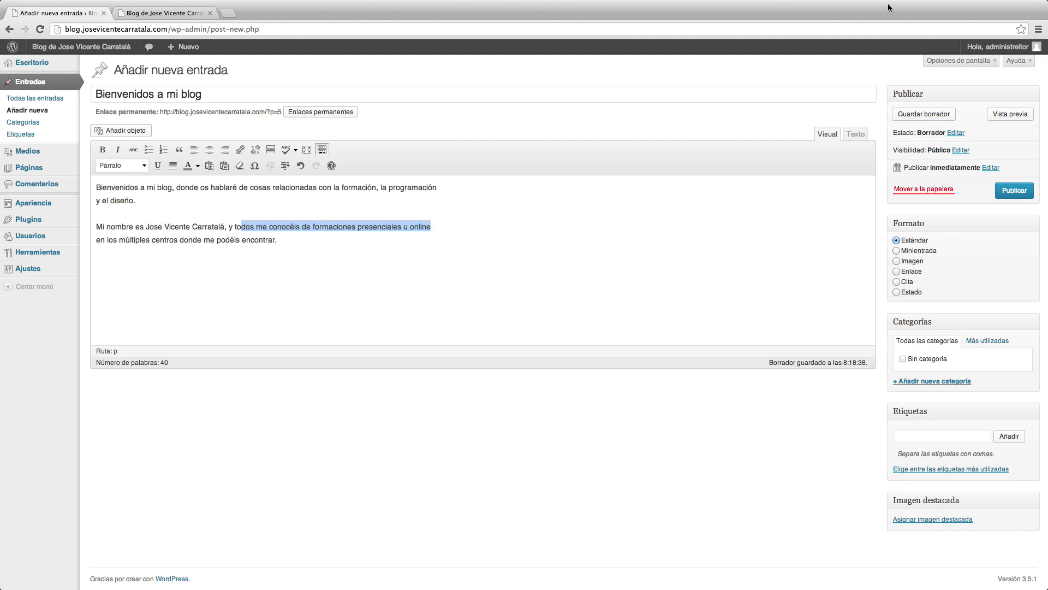
pyautogui.press('ctrl+super+f')
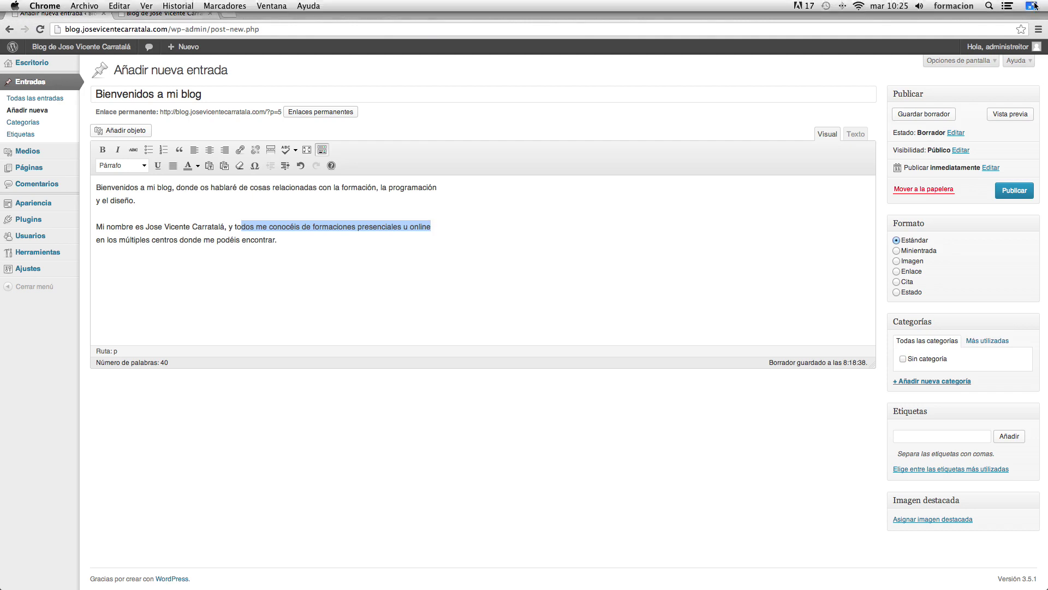
pyautogui.press('ctrl+super+Escape')
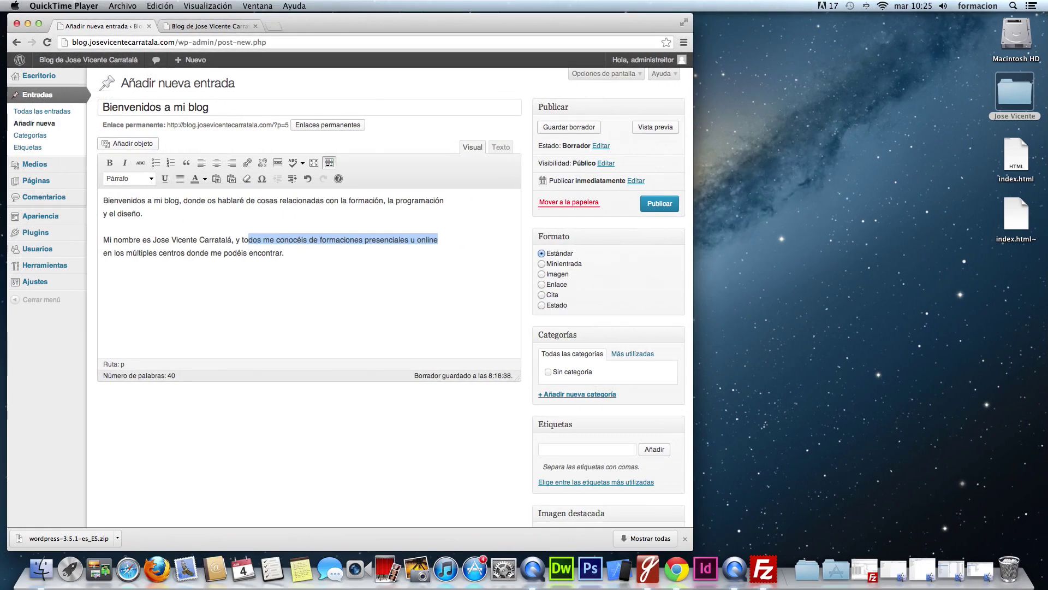